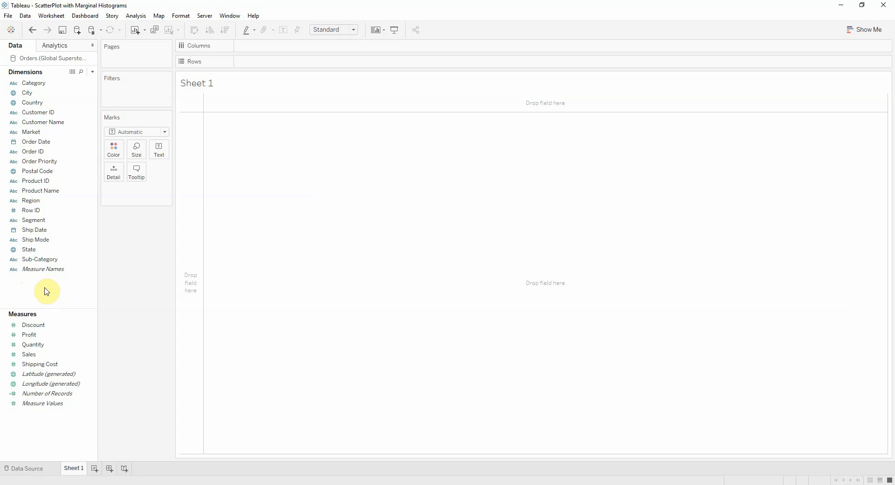
Create a new calculated field named Customer Profit
{"action": "right_click", "coordinate": [42, 286]}
{"action": "left_click", "coordinate": [52, 291]}
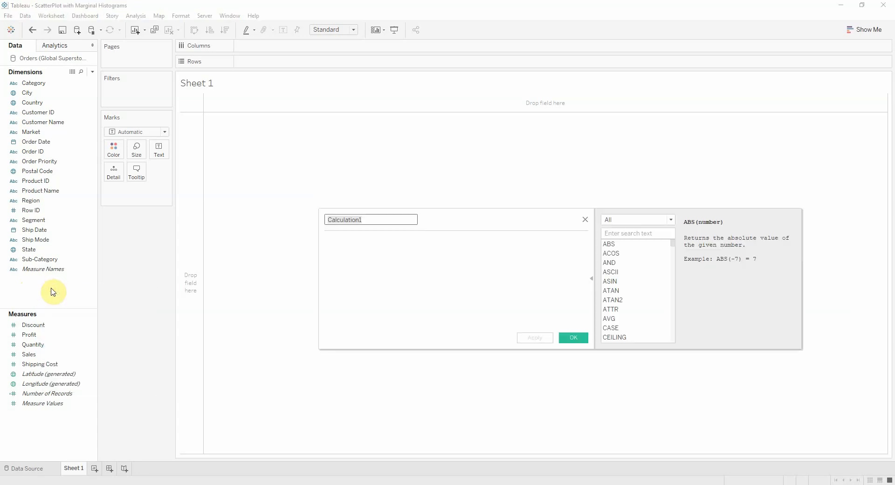
{"action": "type", "text": "Prof"}
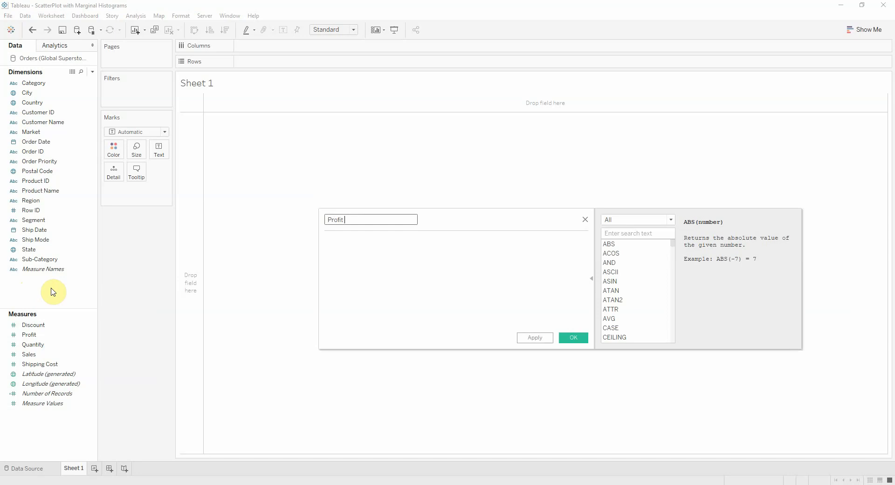
{"action": "type", "text": "it"}
{"action": "key", "text": "BackSpace"}
{"action": "key", "text": "BackSpace"}
{"action": "key", "text": "BackSpace"}
{"action": "key", "text": "BackSpace"}
{"action": "key", "text": "BackSpace"}
{"action": "key", "text": "BackSpace"}
{"action": "type", "text": "Bit"}
{"action": "key", "text": "Tab"}
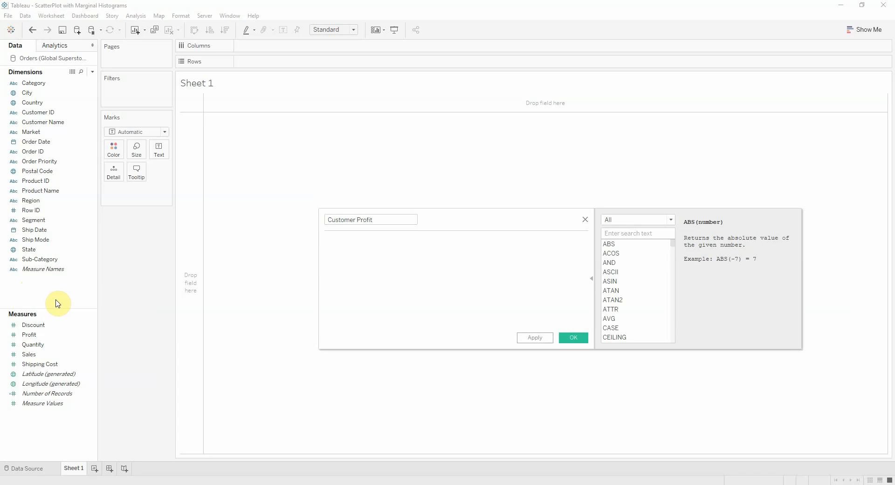
Enter the Customer Profit formula { FIXED [Customer Name]:SUM([Profit])} and save the field
{"action": "type", "text": "{ FIXED"}
{"action": "key", "text": "Return"}
{"action": "type", "text": "custom"}
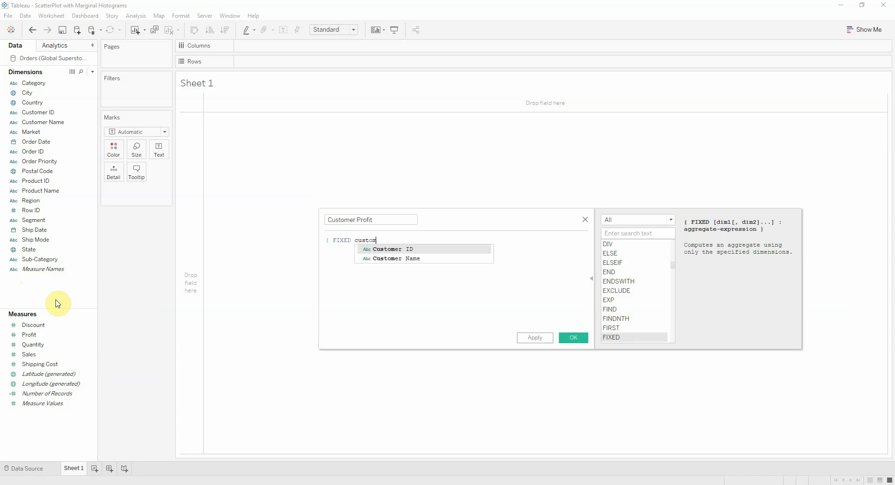
{"action": "type", "text": "er"}
{"action": "key", "text": "Down"}
{"action": "key", "text": "Return"}
{"action": "type", "text": ":SUM([Profit])"}
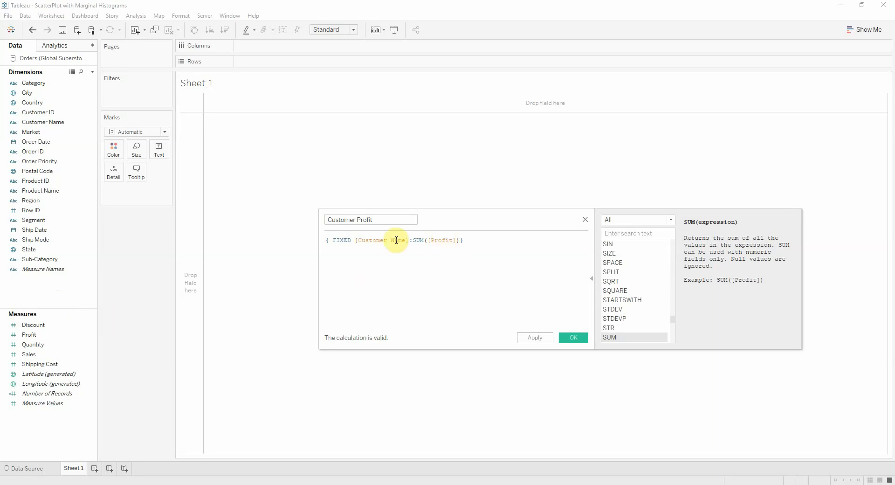
{"action": "left_click", "coordinate": [573, 338]}
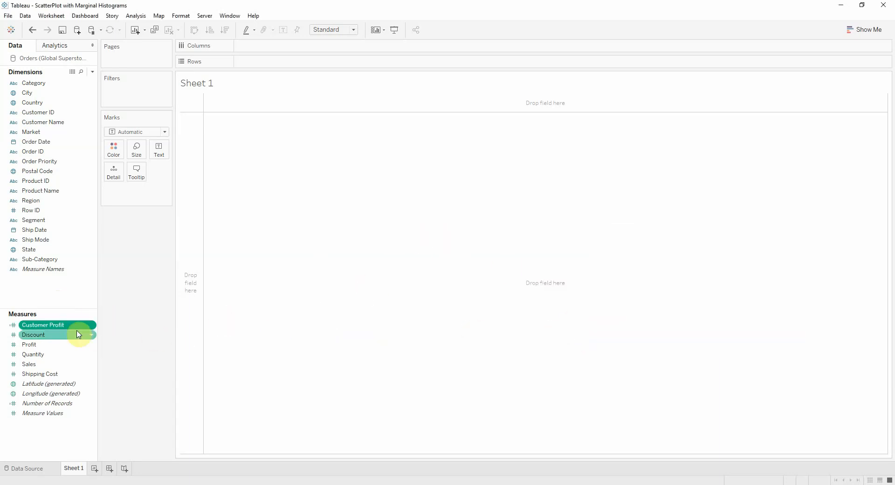
Create another calculated field named Customer Sales
{"action": "right_click", "coordinate": [64, 291]}
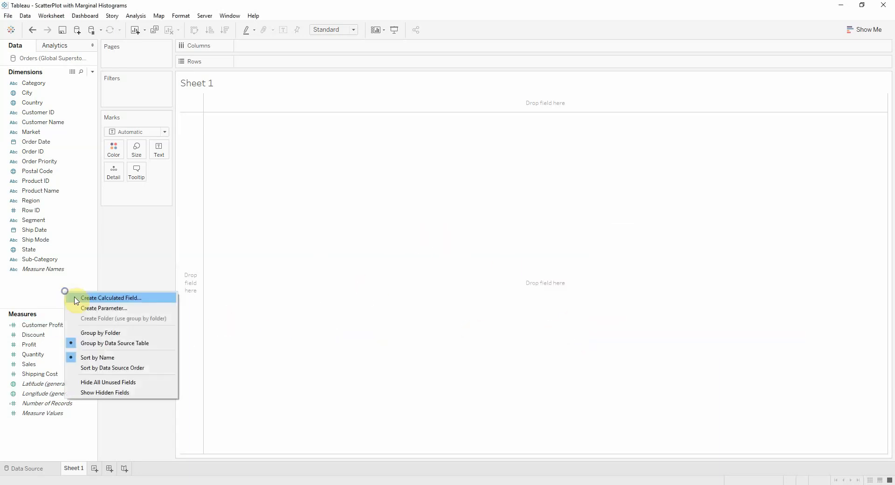
{"action": "left_click", "coordinate": [77, 299]}
{"action": "type", "text": "Customer"}
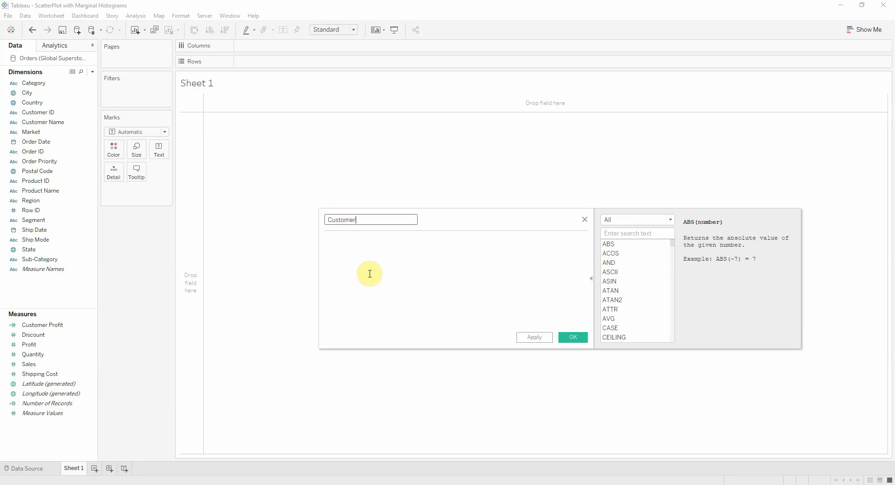
{"action": "type", "text": " Sales"}
Start the Customer Sales formula with a FIXED expression on the Customer Name dimension
{"action": "left_click", "coordinate": [369, 274]}
{"action": "type", "text": "{ FIXED "}
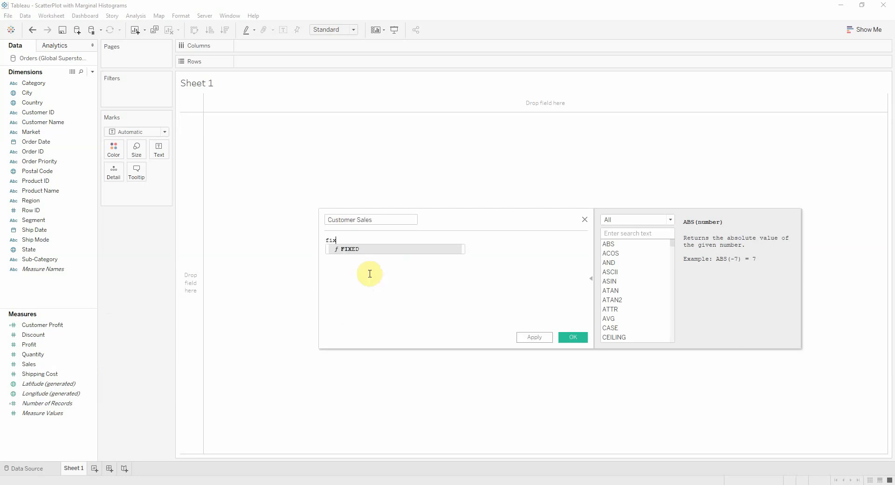
{"action": "type", "text": "custo"}
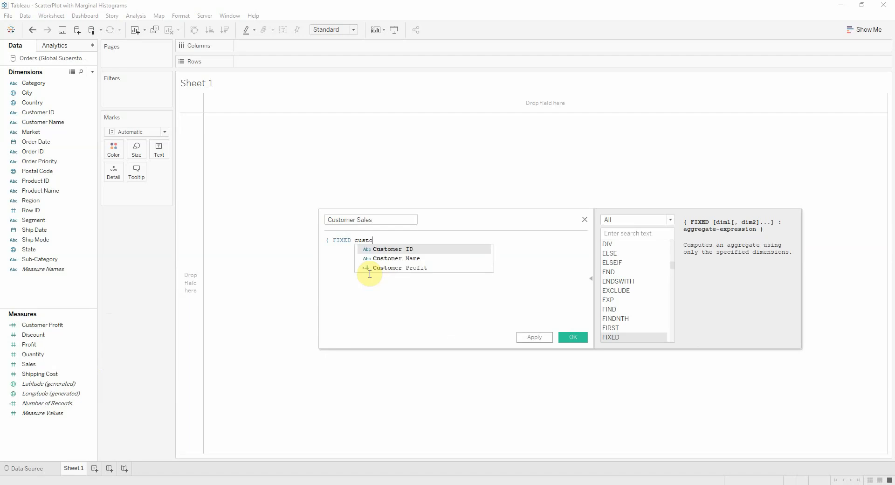
{"action": "type", "text": "m"}
{"action": "key", "text": "Return"}
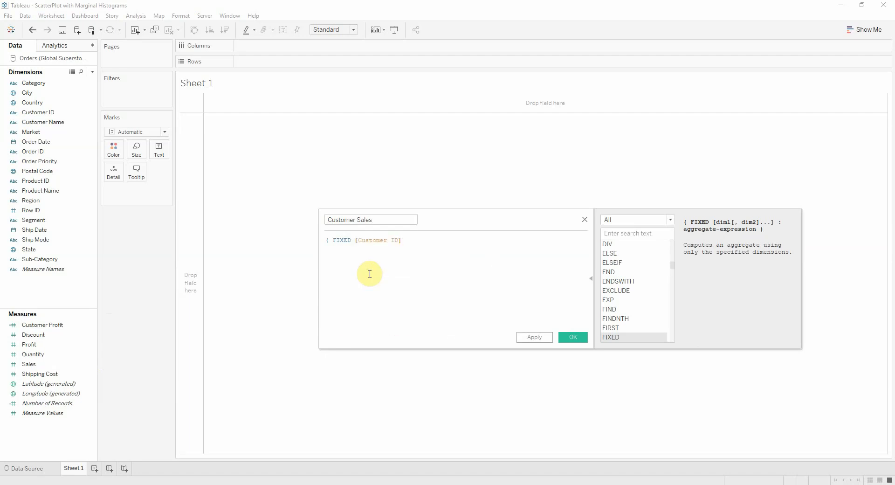
{"action": "key", "text": "BackSpace"}
{"action": "key", "text": "BackSpace"}
{"action": "key", "text": "BackSpace"}
{"action": "key", "text": "BackSpace"}
{"action": "key", "text": "Down"}
{"action": "key", "text": "Return"}
Complete the Customer Sales formula with the aggregate SUM([Sales]) and save the field
{"action": "type", "text": ":sum(sale"}
{"action": "key", "text": "Return"}
{"action": "type", "text": ")"}
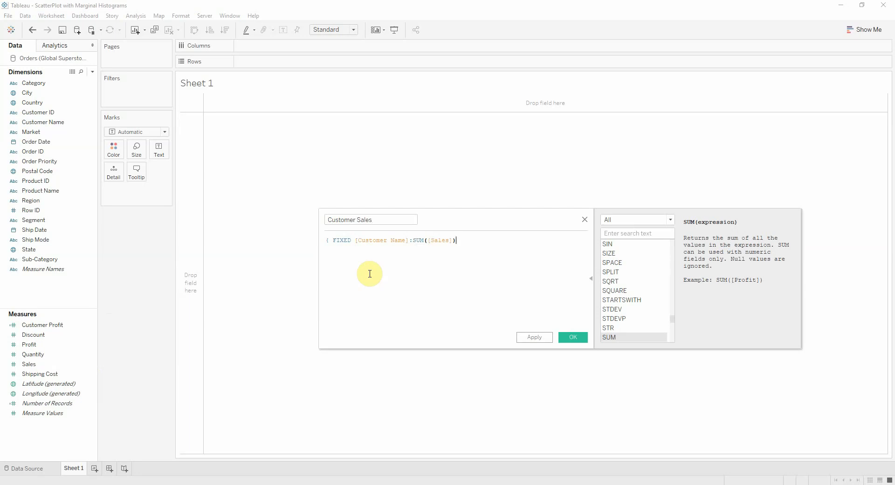
{"action": "type", "text": "}"}
{"action": "left_click", "coordinate": [573, 337]}
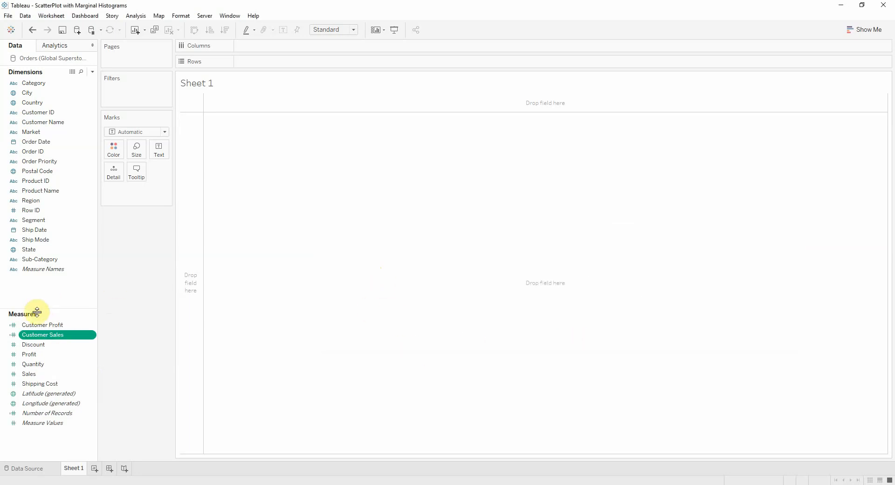
Create a calculated field named Profit Ratio
{"action": "right_click", "coordinate": [40, 288]}
{"action": "left_click", "coordinate": [53, 294]}
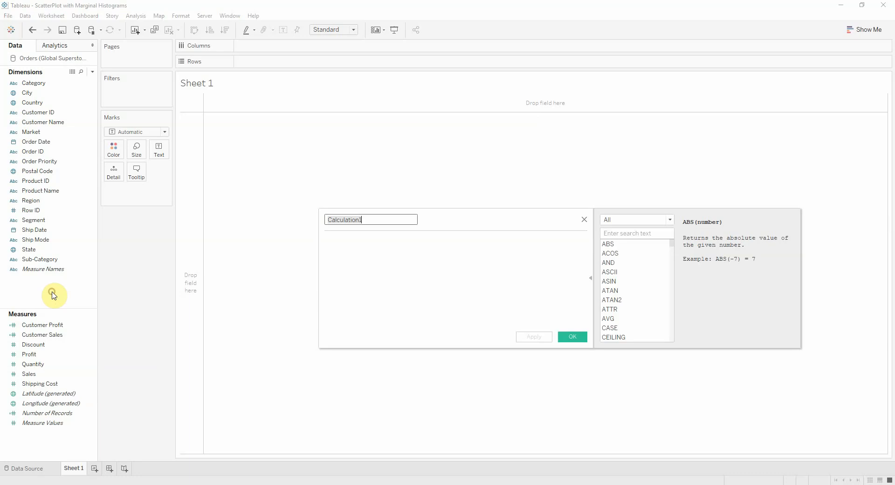
{"action": "type", "text": "Profit Ratio"}
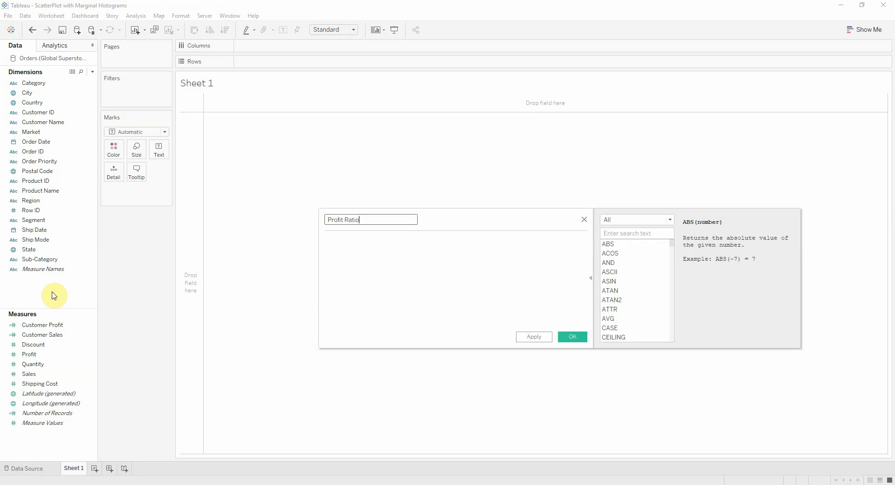
{"action": "key", "text": "Tab"}
Enter the Profit Ratio formula SUM([Profit])/SUM([Sales]) and save the field
{"action": "type", "text": "SUM"}
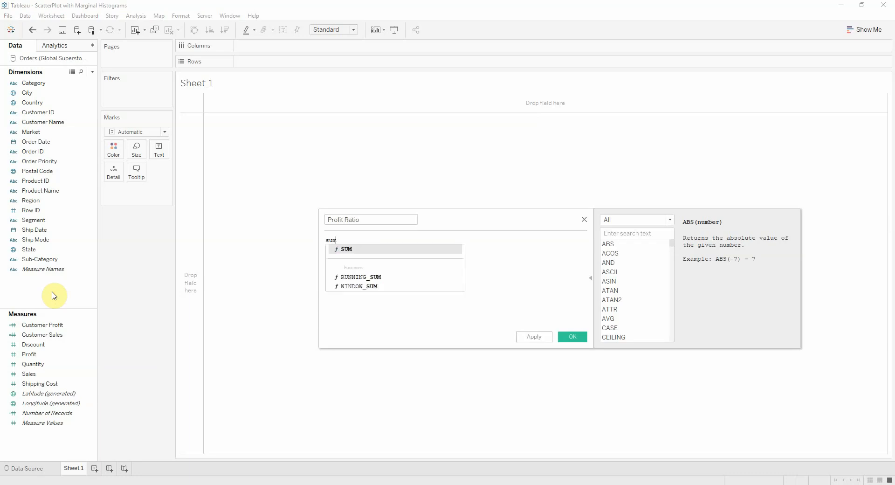
{"action": "key", "text": "Return"}
{"action": "type", "text": "[Profit]"}
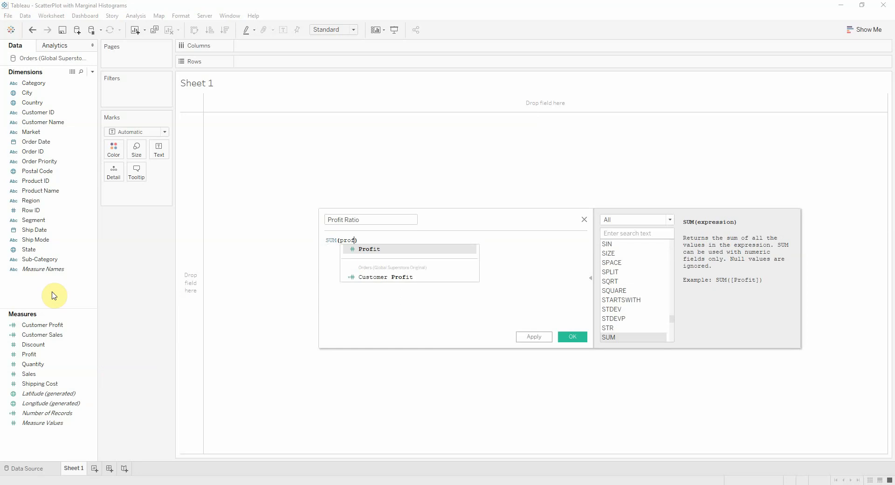
{"action": "key", "text": "Return"}
{"action": "type", "text": ")/SUM"}
{"action": "key", "text": "Return"}
{"action": "type", "text": "[Sales]"}
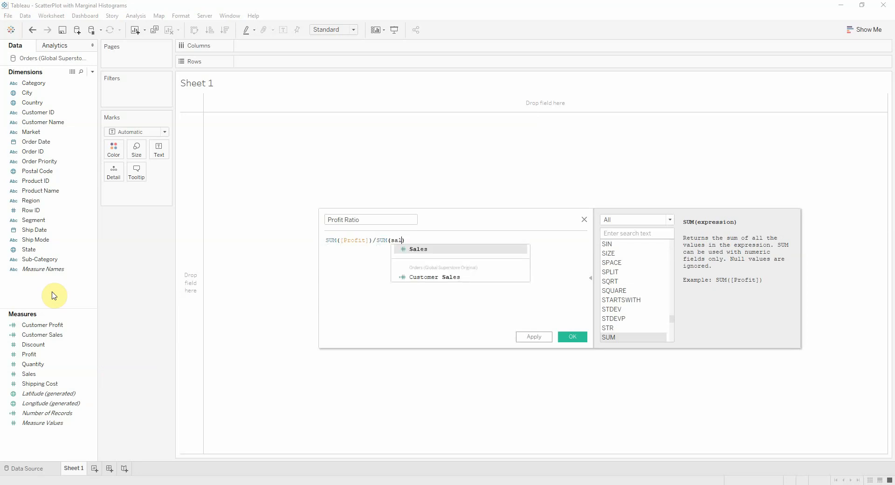
{"action": "key", "text": "Return"}
{"action": "type", "text": ")"}
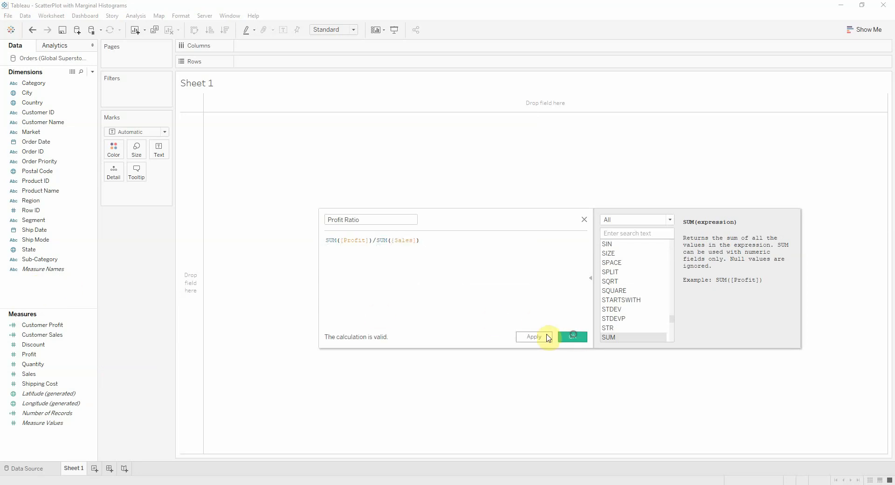
{"action": "left_click", "coordinate": [566, 336]}
Create a calculated field named Number of Customers
{"action": "right_click", "coordinate": [43, 288]}
{"action": "left_click", "coordinate": [60, 291]}
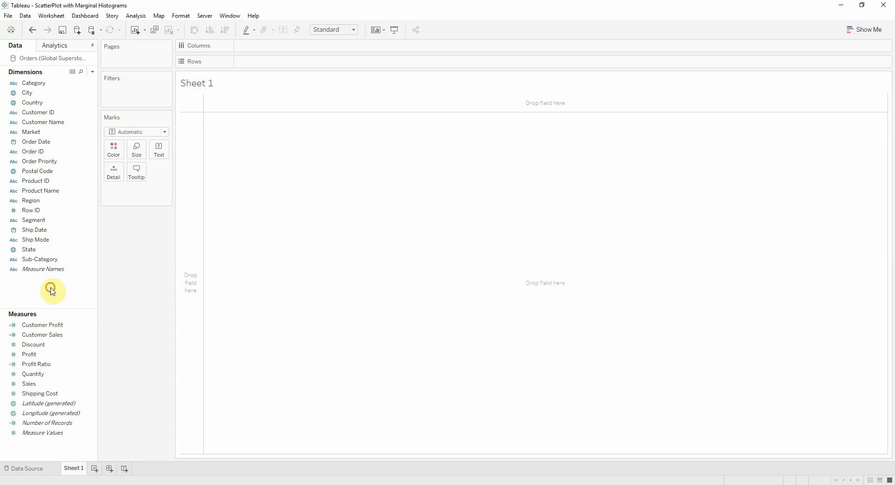
{"action": "type", "text": "Number fo Customers"}
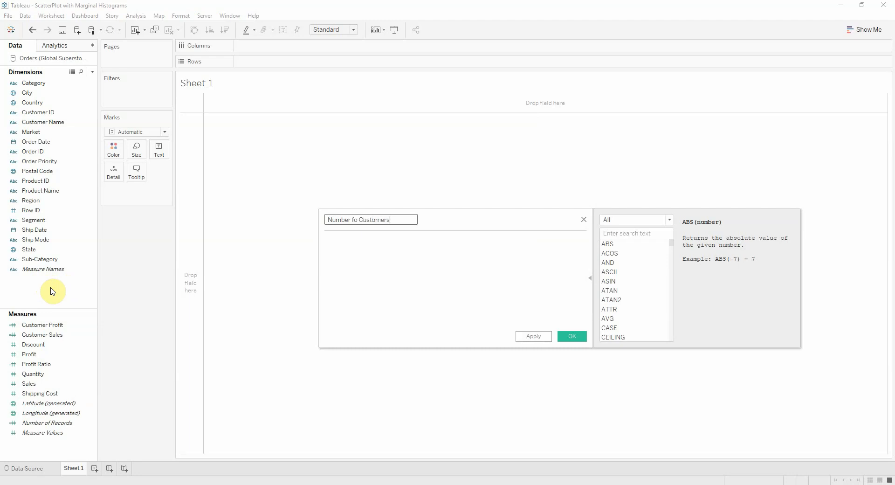
{"action": "key", "text": "Tab"}
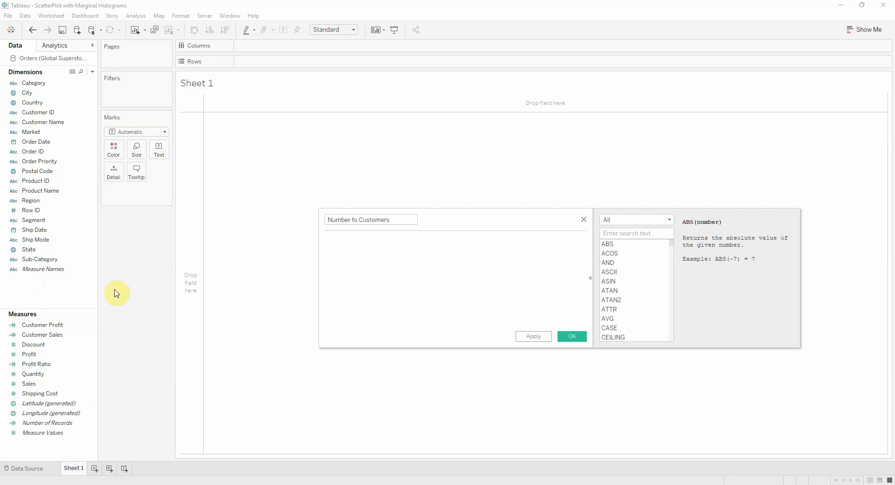
{"action": "left_click", "coordinate": [355, 220]}
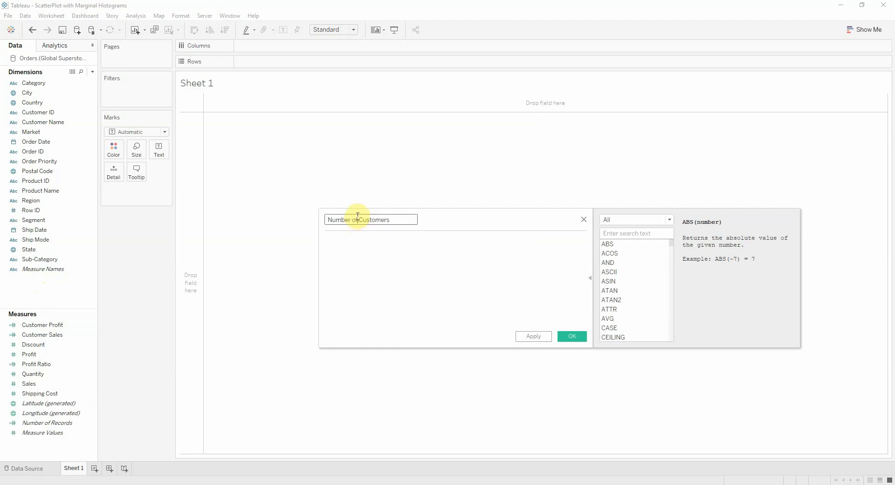
Enter the Number of Customers formula COUNTD([Customer Name]) and save the field
{"action": "left_click", "coordinate": [386, 288]}
{"action": "type", "text": "coutn"}
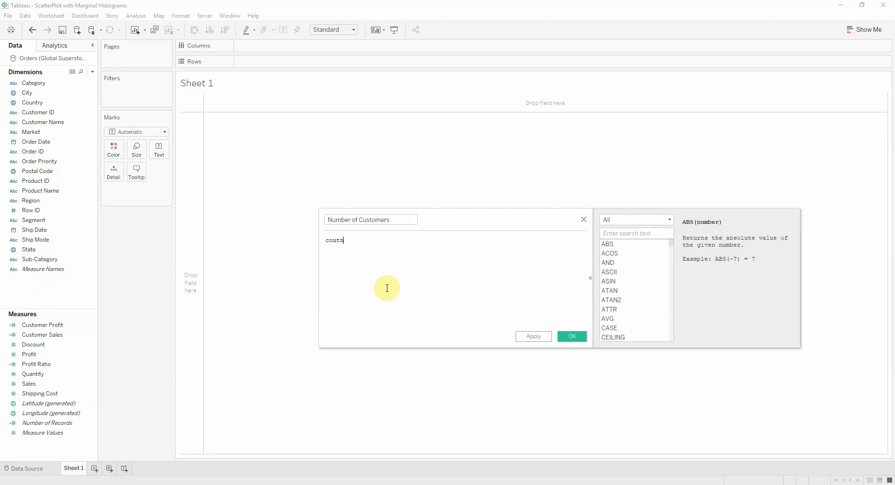
{"action": "key", "text": "BackSpace"}
{"action": "key", "text": "BackSpace"}
{"action": "type", "text": "nt"}
{"action": "key", "text": "Down"}
{"action": "key", "text": "Return"}
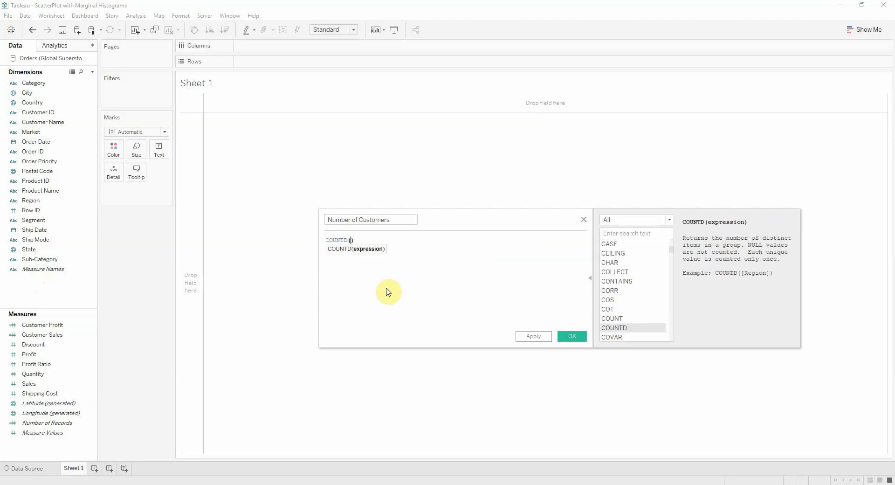
{"action": "type", "text": "customer"}
{"action": "key", "text": "Down"}
{"action": "key", "text": "Return"}
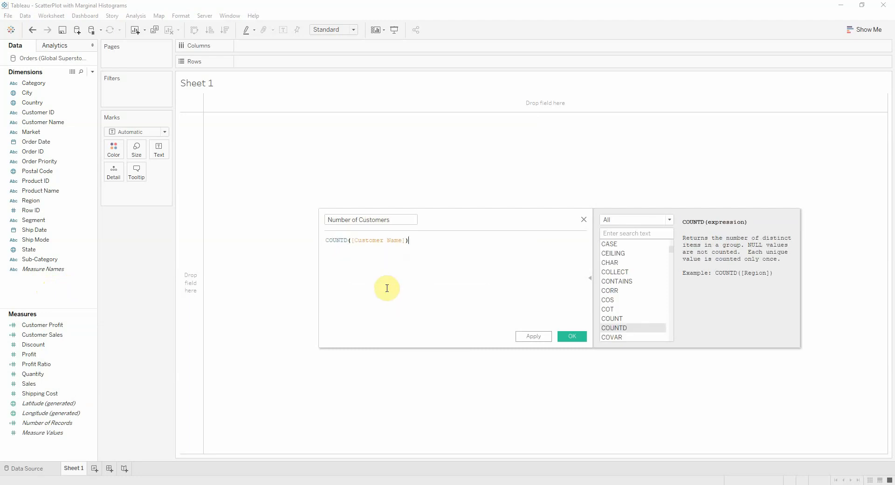
{"action": "left_click", "coordinate": [574, 336]}
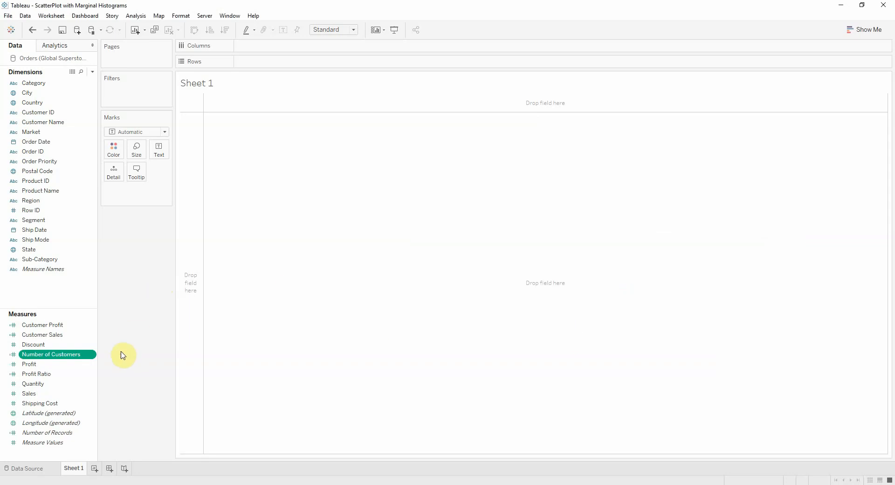
Build a scatter plot with Profit on Columns and Sales on Rows, detailed by Customer Name
{"action": "left_click", "coordinate": [136, 321]}
{"action": "left_click", "coordinate": [55, 293]}
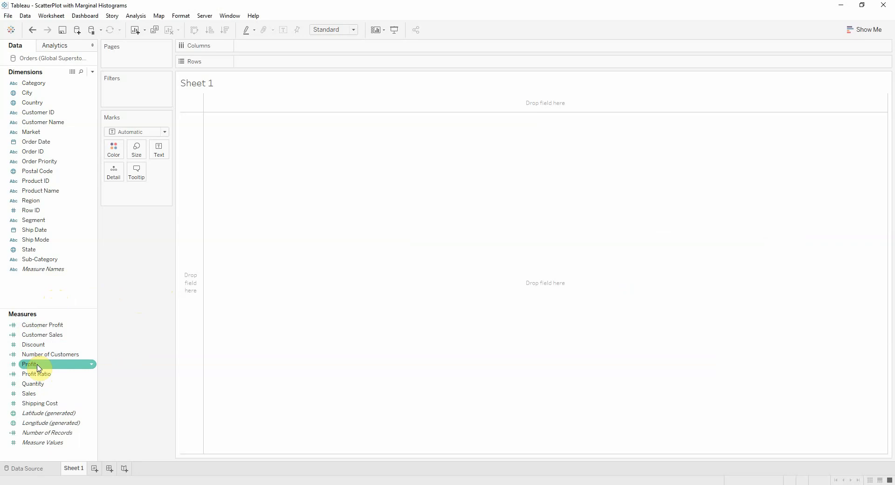
{"action": "left_click_drag", "start_coordinate": [38, 368], "coordinate": [285, 49]}
{"action": "left_click_drag", "start_coordinate": [66, 394], "coordinate": [278, 68]}
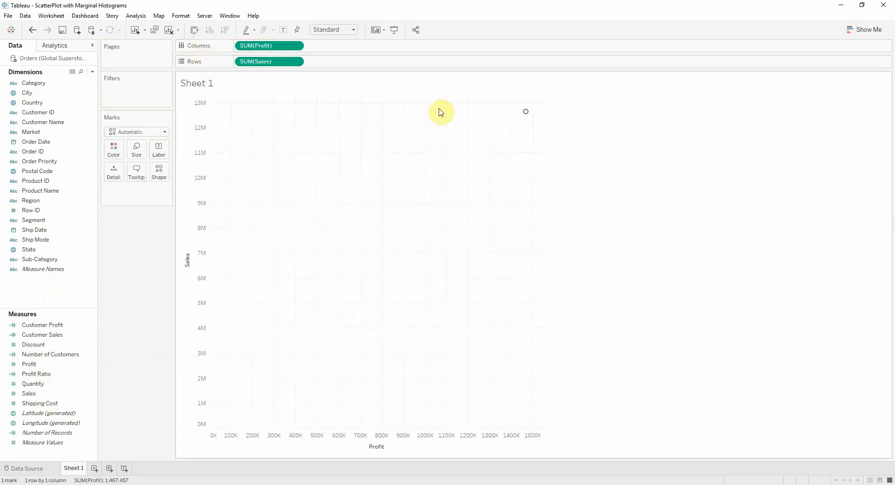
{"action": "left_click_drag", "start_coordinate": [43, 121], "coordinate": [115, 176]}
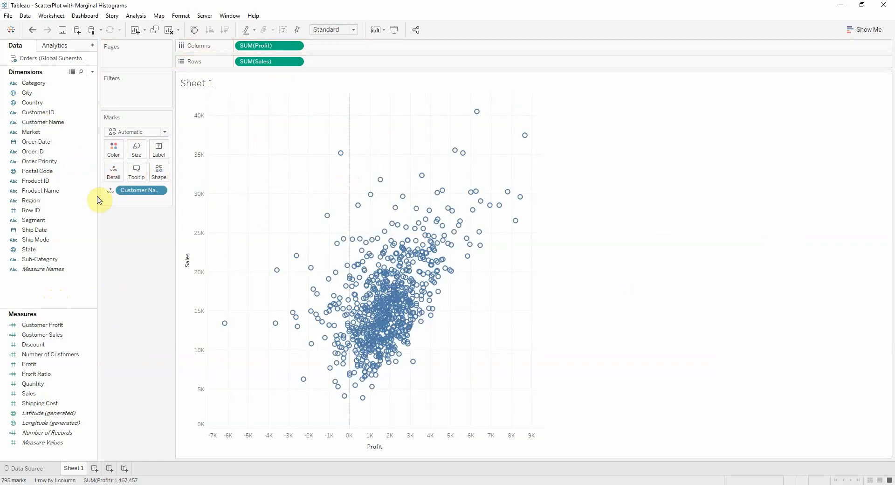
Label the marks with Customer Name and restrict the labels to highlighted marks
{"action": "left_click_drag", "start_coordinate": [43, 122], "coordinate": [163, 156]}
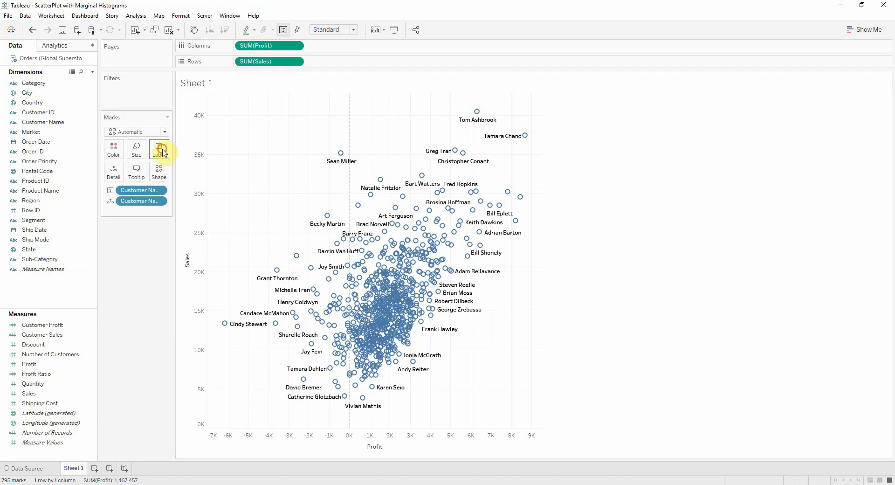
{"action": "left_click", "coordinate": [162, 150]}
{"action": "left_click", "coordinate": [224, 256]}
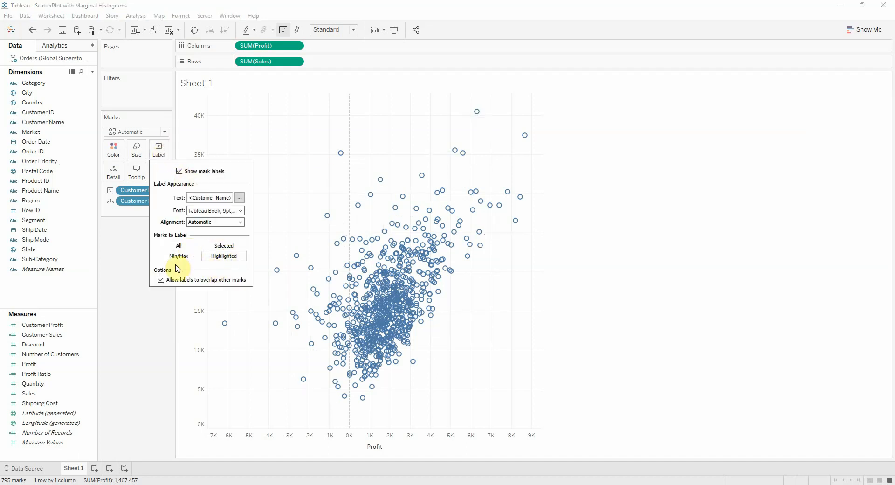
{"action": "left_click", "coordinate": [260, 135]}
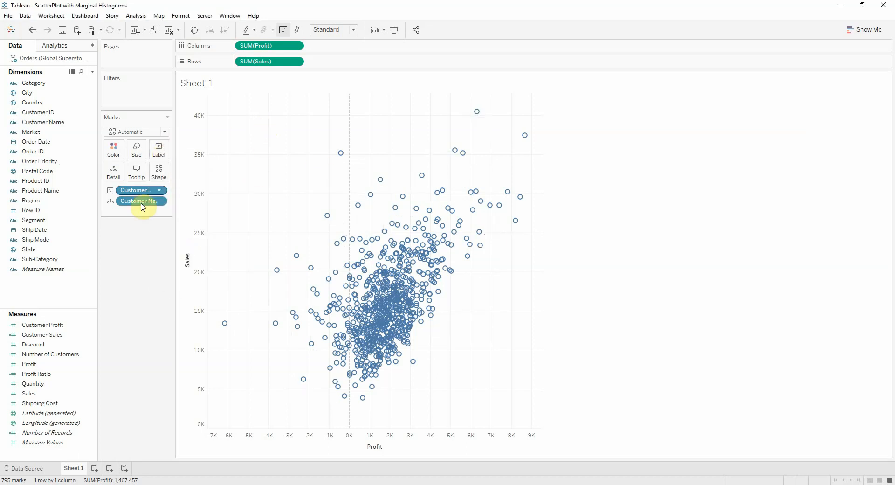
Color the scatter plot marks by Profit Ratio and change the mark type to Circle
{"action": "left_click_drag", "start_coordinate": [56, 372], "coordinate": [114, 158]}
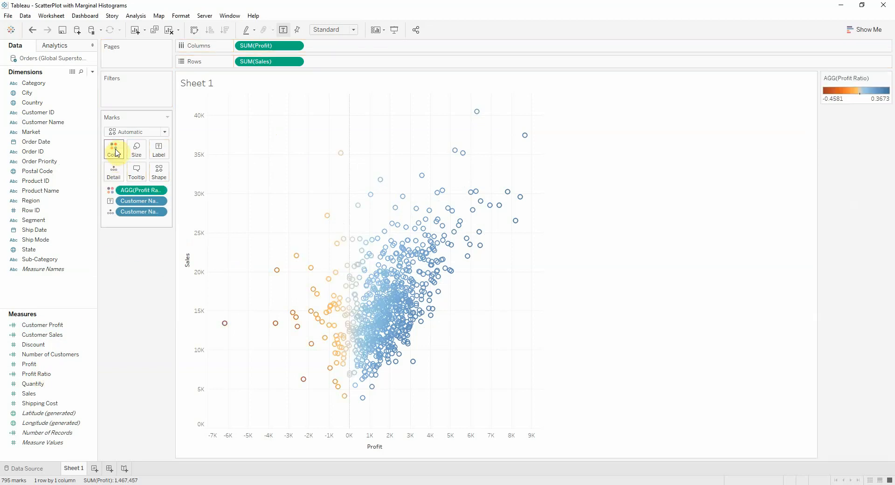
{"action": "left_click", "coordinate": [134, 132]}
{"action": "left_click", "coordinate": [132, 197]}
Add a gray border to the circle marks of the scatter plot
{"action": "left_click", "coordinate": [115, 149]}
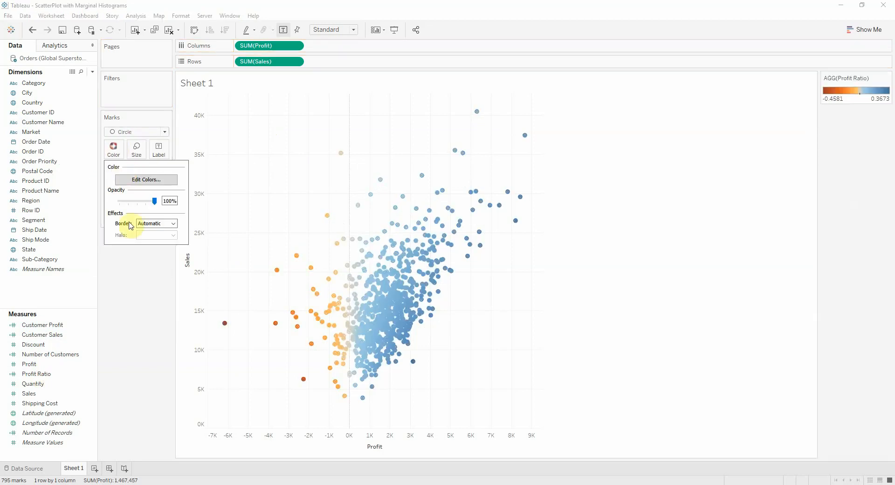
{"action": "left_click", "coordinate": [154, 223]}
{"action": "left_click", "coordinate": [144, 292]}
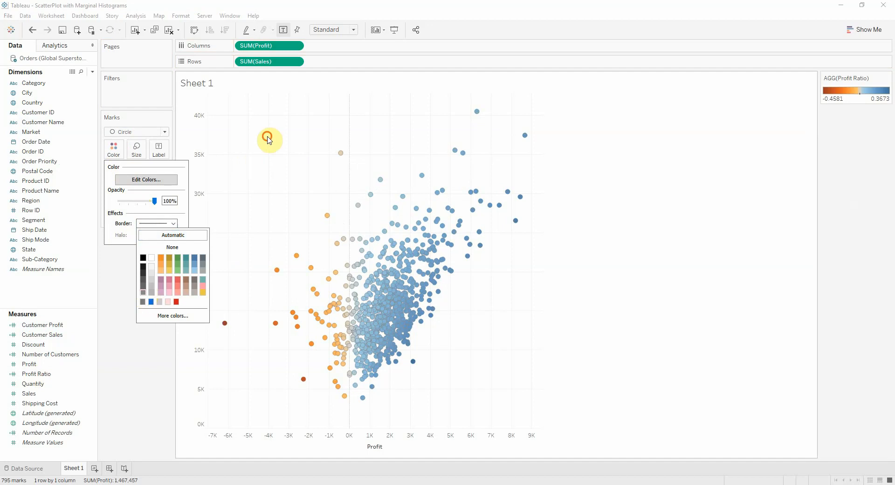
{"action": "left_click", "coordinate": [268, 139]}
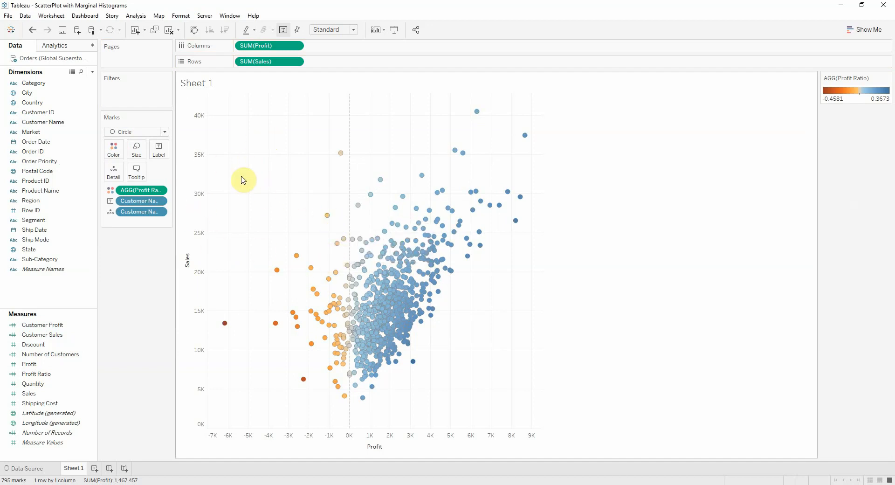
Format the scatter plot's lines so that Grid Lines and Zero Lines are both set to None
{"action": "right_click", "coordinate": [244, 157]}
{"action": "left_click", "coordinate": [293, 205]}
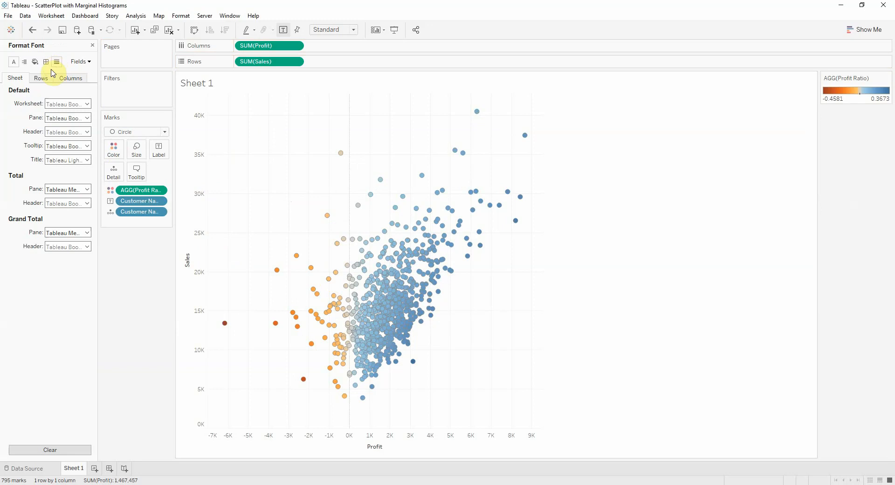
{"action": "left_click", "coordinate": [57, 62]}
{"action": "left_click", "coordinate": [65, 104]}
{"action": "left_click", "coordinate": [75, 117]}
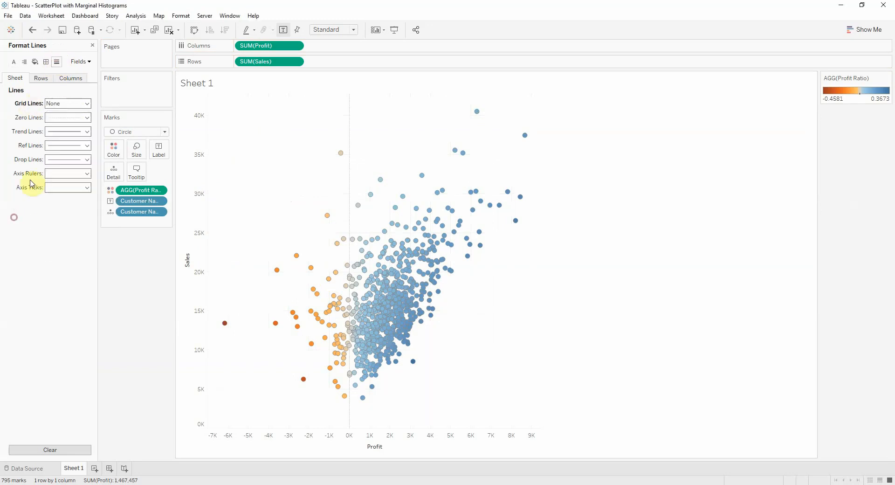
{"action": "left_click", "coordinate": [63, 117]}
{"action": "left_click", "coordinate": [68, 131]}
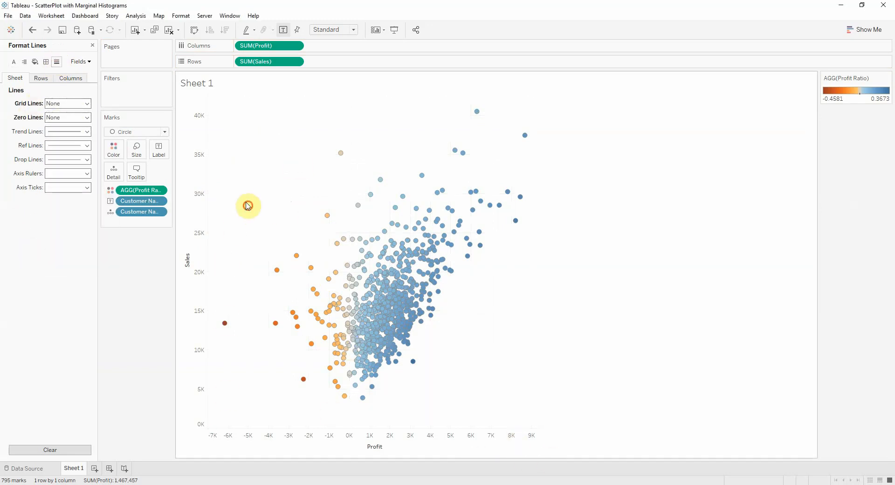
{"action": "left_click", "coordinate": [92, 45]}
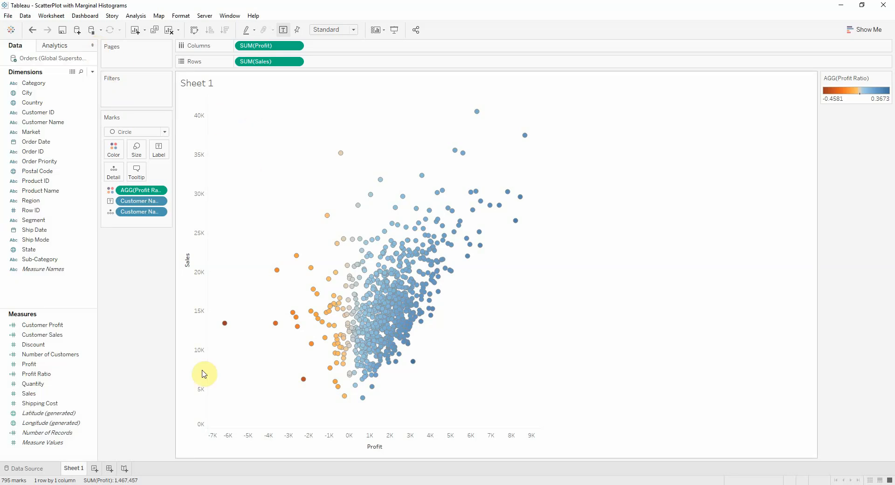
Rename the scatter plot worksheet as Scatter Plot
{"action": "type", "text": "tter"}
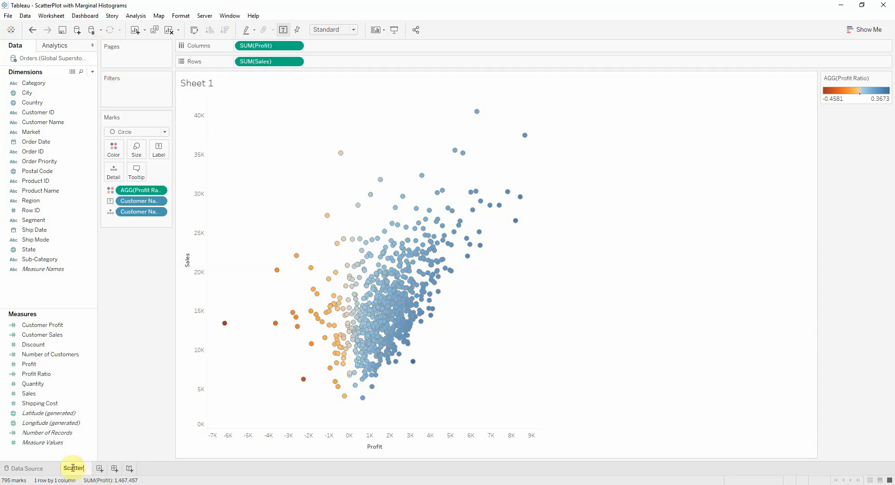
{"action": "type", "text": " Plot"}
{"action": "key", "text": "Return"}
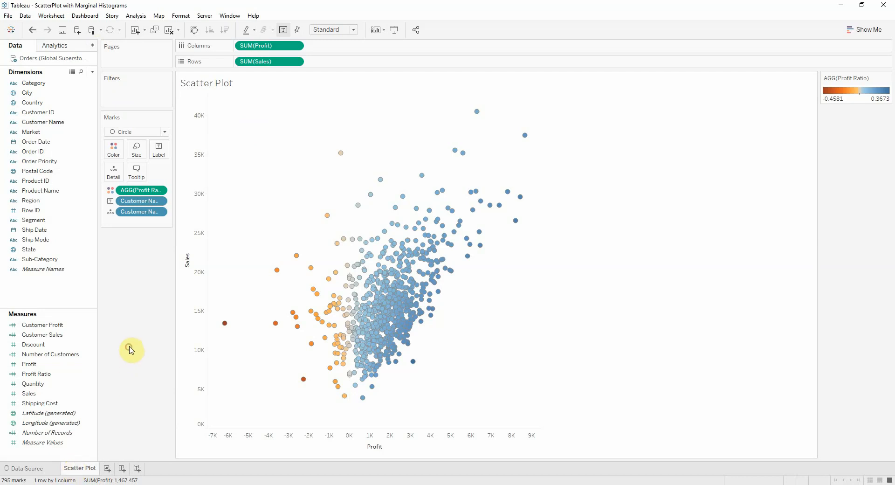
Add a new worksheet and create a Customer Profit (bin) field from Customer Profit with a bin size of 500
{"action": "left_click", "coordinate": [109, 471]}
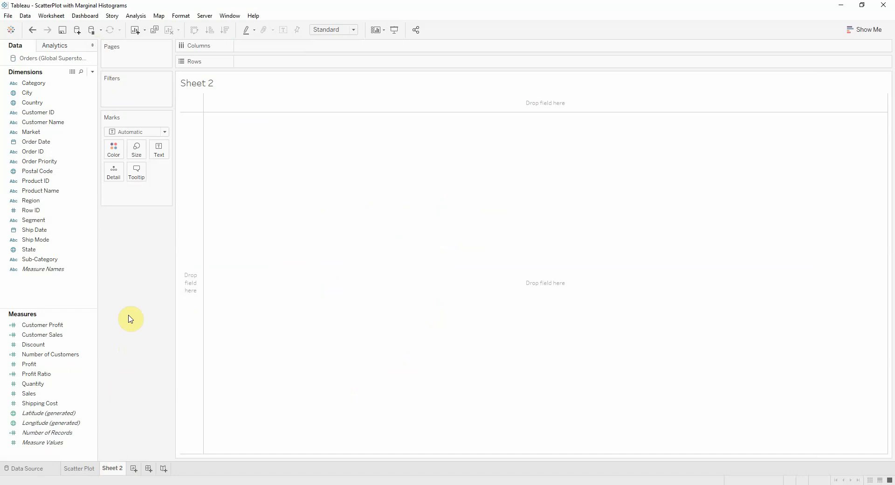
{"action": "left_click", "coordinate": [89, 325]}
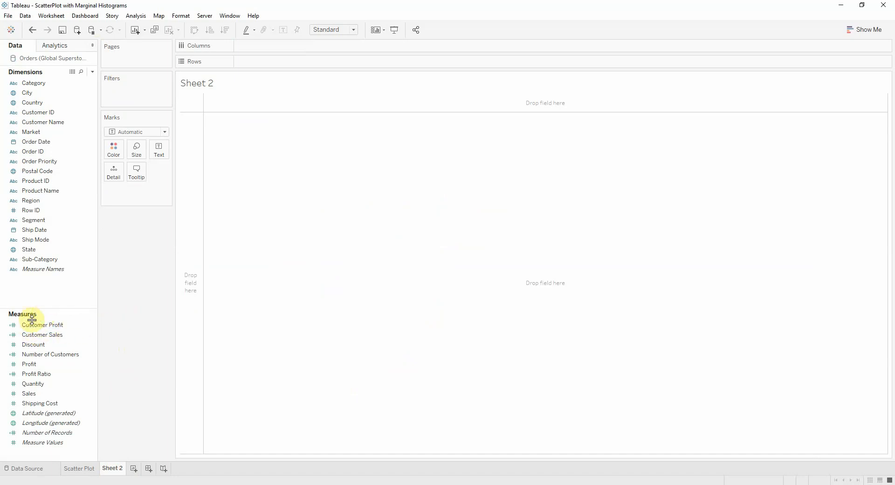
{"action": "right_click", "coordinate": [32, 322]}
{"action": "mouse_move", "coordinate": [82, 213]}
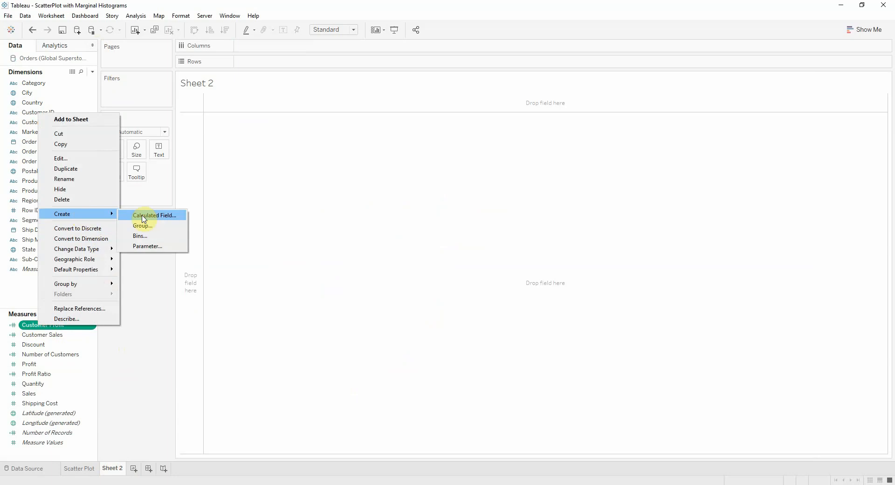
{"action": "left_click", "coordinate": [142, 236]}
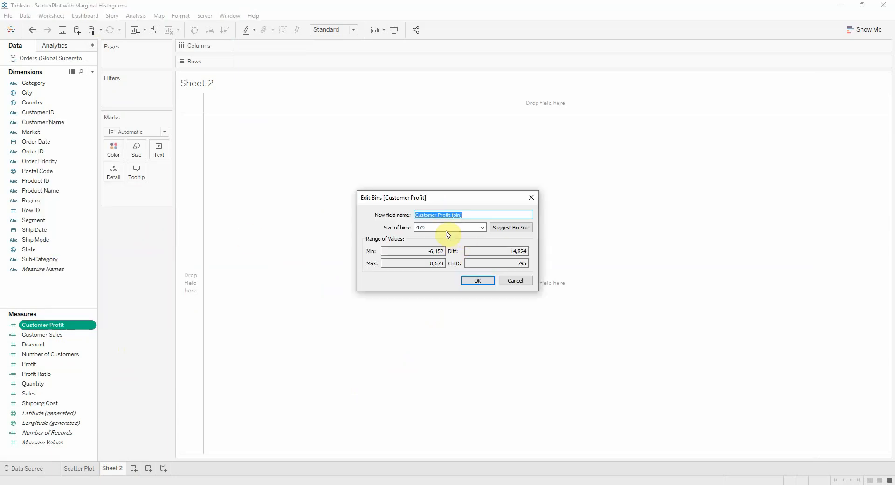
{"action": "key", "text": "Tab"}
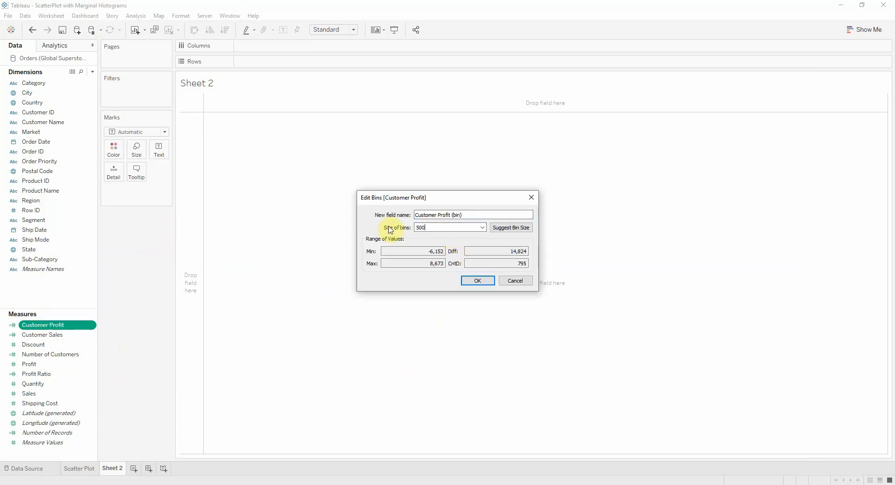
{"action": "left_click", "coordinate": [489, 279]}
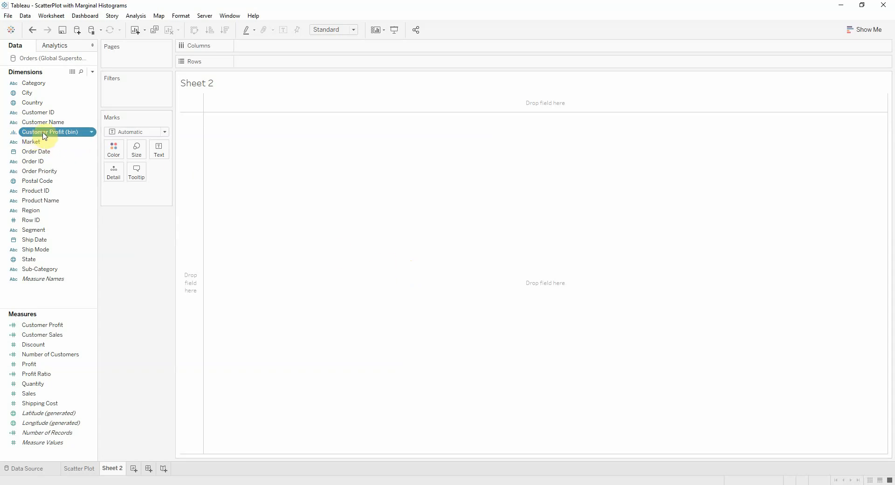
Build a histogram with Customer Profit (bin) on Columns and Number of Customers on Rows, and show mark labels on the bars
{"action": "left_click_drag", "start_coordinate": [39, 132], "coordinate": [283, 45]}
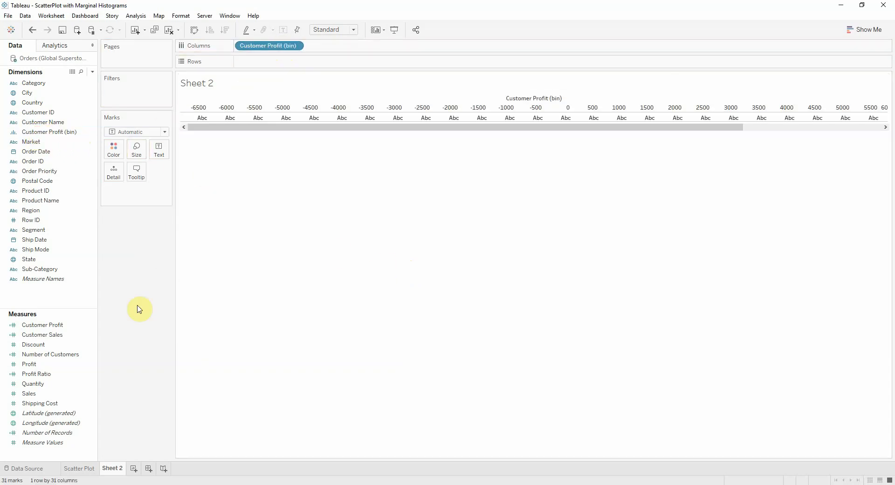
{"action": "left_click_drag", "start_coordinate": [31, 355], "coordinate": [262, 68]}
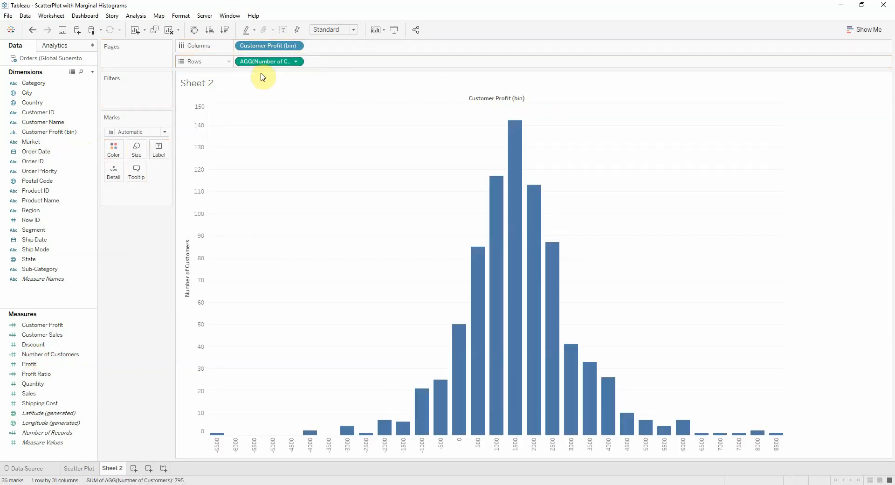
{"action": "left_click", "coordinate": [158, 148]}
{"action": "left_click", "coordinate": [181, 171]}
{"action": "left_click", "coordinate": [345, 161]}
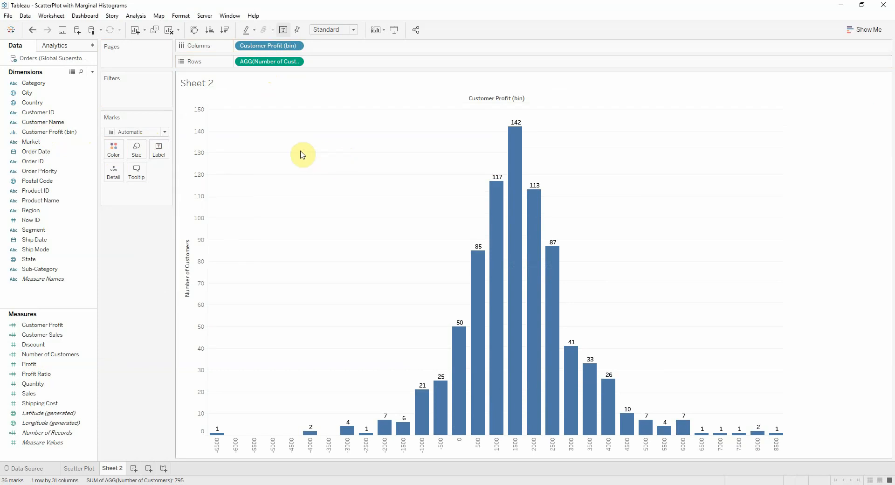
Color the histogram bars by Number of Customers using the Gray palette
{"action": "left_click", "coordinate": [114, 149]}
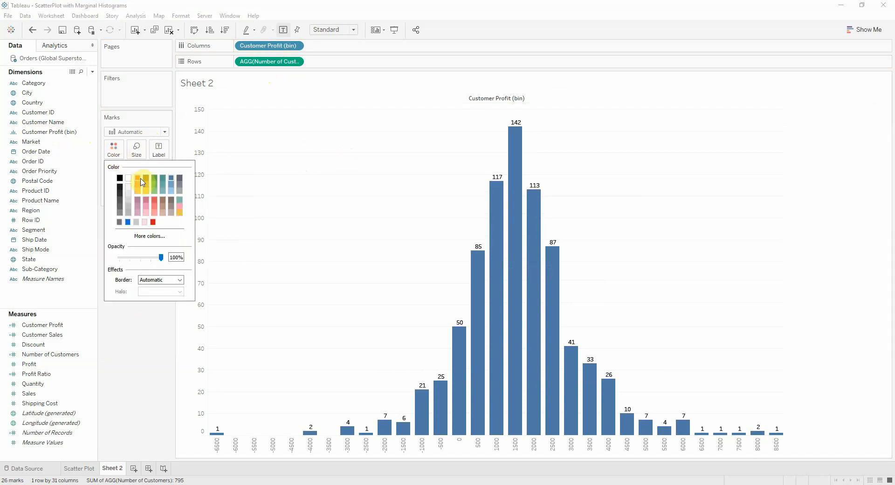
{"action": "left_click", "coordinate": [133, 344]}
{"action": "left_click", "coordinate": [65, 335]}
{"action": "mouse_move", "coordinate": [35, 356]}
{"action": "left_mouse_down"}
{"action": "mouse_move", "coordinate": [124, 251]}
{"action": "mouse_move", "coordinate": [113, 153]}
{"action": "left_mouse_up"}
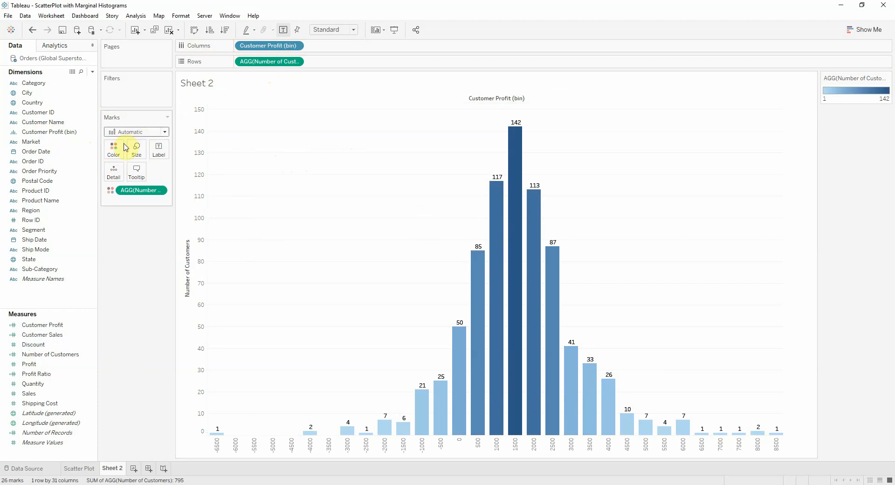
{"action": "left_click", "coordinate": [115, 149]}
{"action": "left_click", "coordinate": [396, 207]}
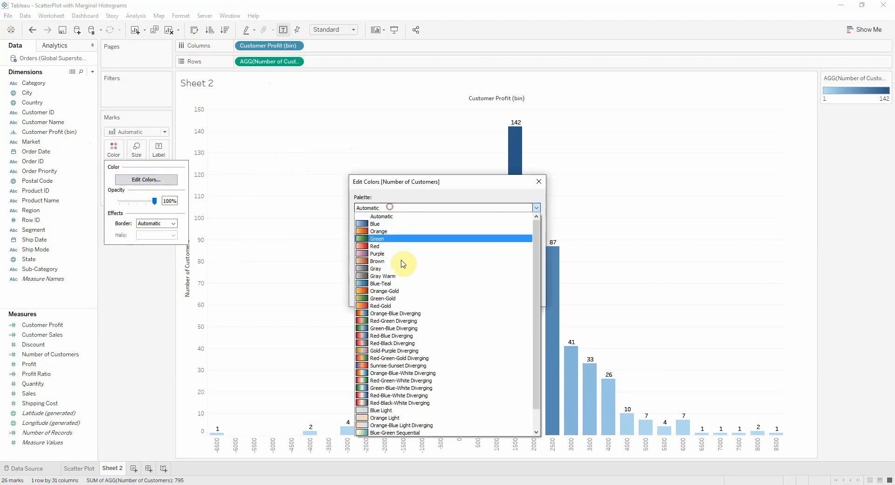
{"action": "left_click", "coordinate": [384, 270]}
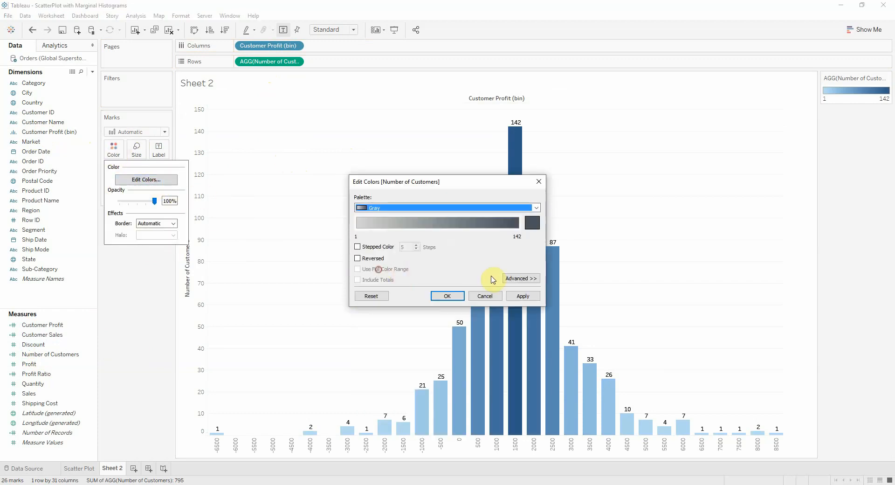
{"action": "left_click", "coordinate": [451, 293]}
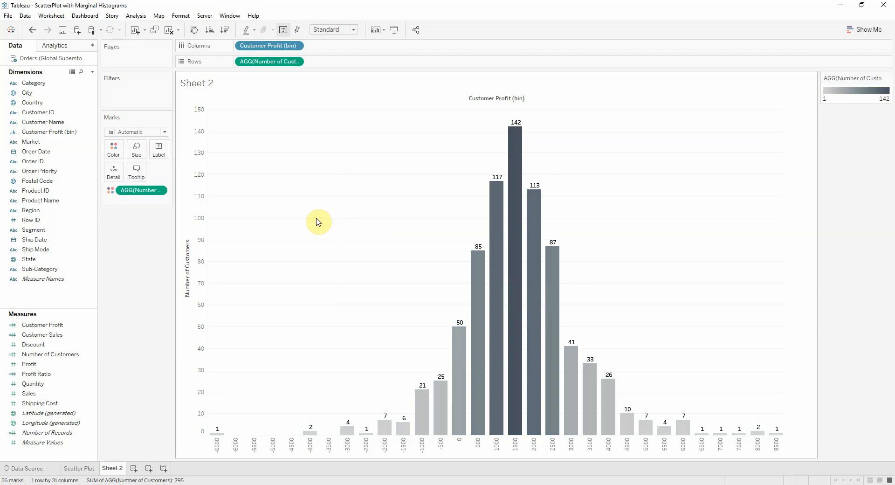
Copy the Scatter Plot sheet's formatting onto Sheet 2 and rename Sheet 2 as Profit Histogram
{"action": "right_click", "coordinate": [84, 473]}
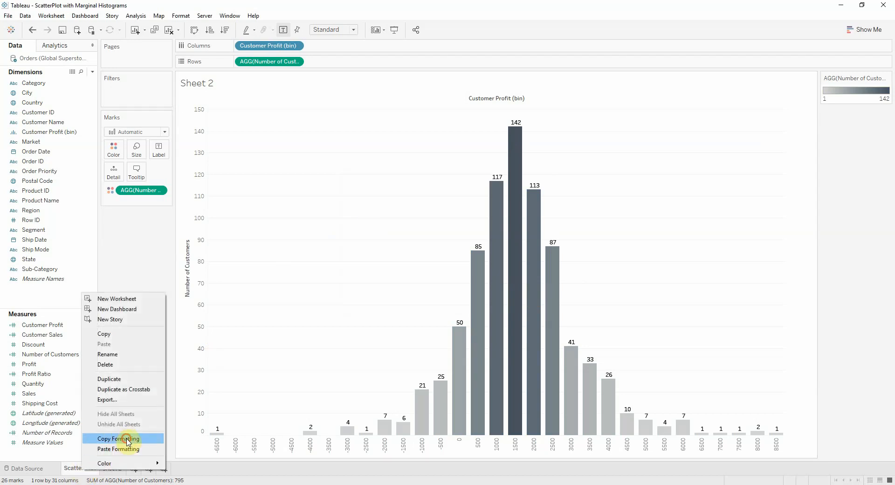
{"action": "left_click", "coordinate": [127, 439]}
{"action": "right_click", "coordinate": [121, 470]}
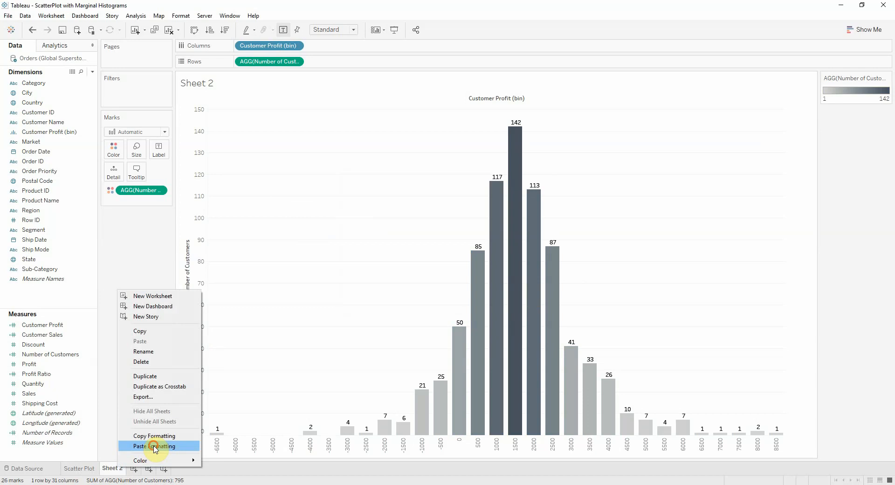
{"action": "left_click", "coordinate": [148, 444]}
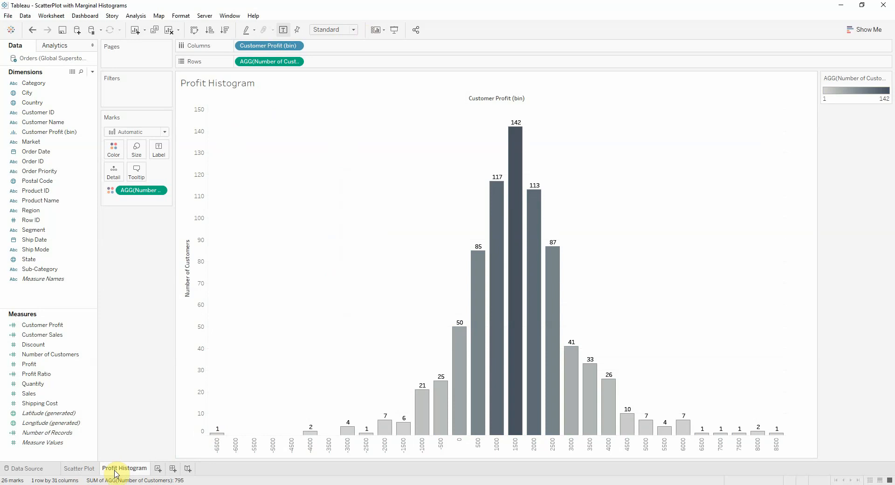
Duplicate the Profit Histogram sheet and rename the copy as Sales Histogram
{"action": "right_click", "coordinate": [135, 474]}
{"action": "left_click", "coordinate": [171, 379]}
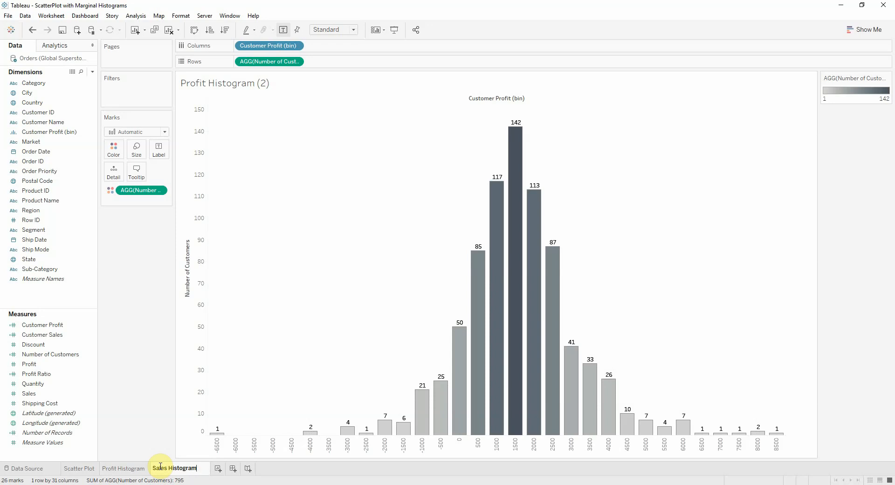
{"action": "key", "text": "Return"}
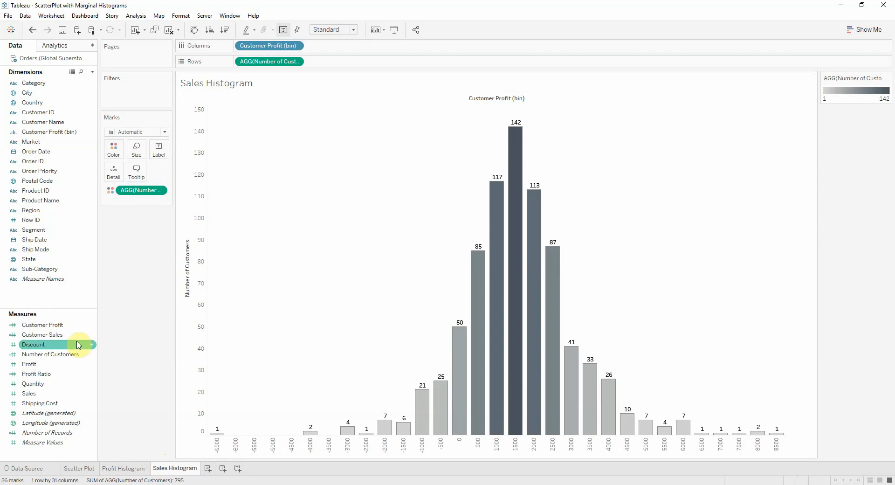
Create a Customer Sales (bin) field from Customer Sales with a bin size of 1000
{"action": "left_click", "coordinate": [35, 335]}
{"action": "right_click", "coordinate": [35, 336]}
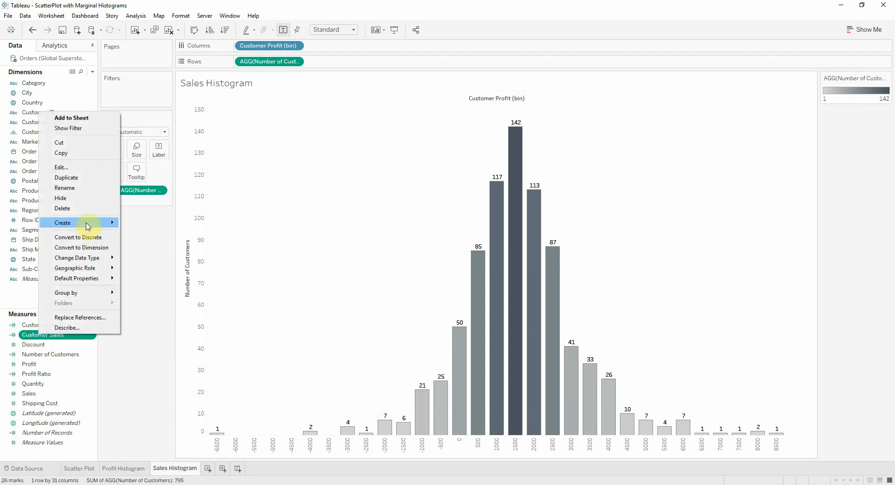
{"action": "mouse_move", "coordinate": [96, 223]}
{"action": "left_click", "coordinate": [182, 250]}
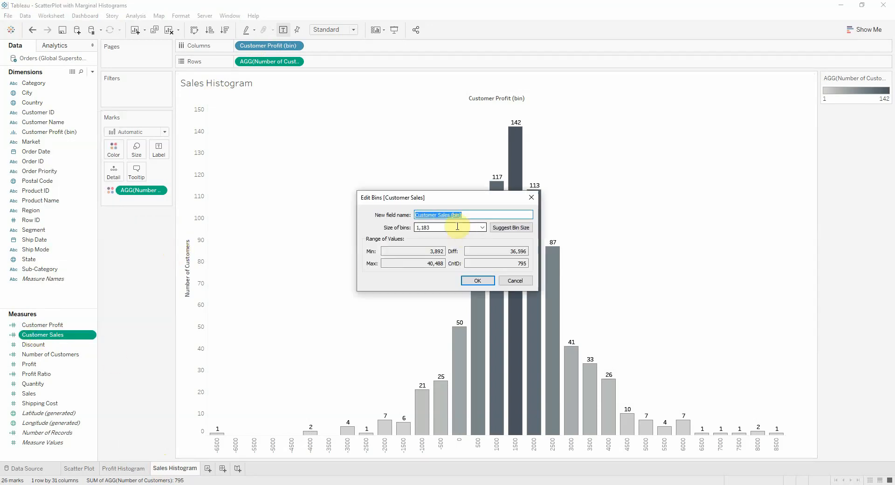
{"action": "left_click", "coordinate": [456, 226]}
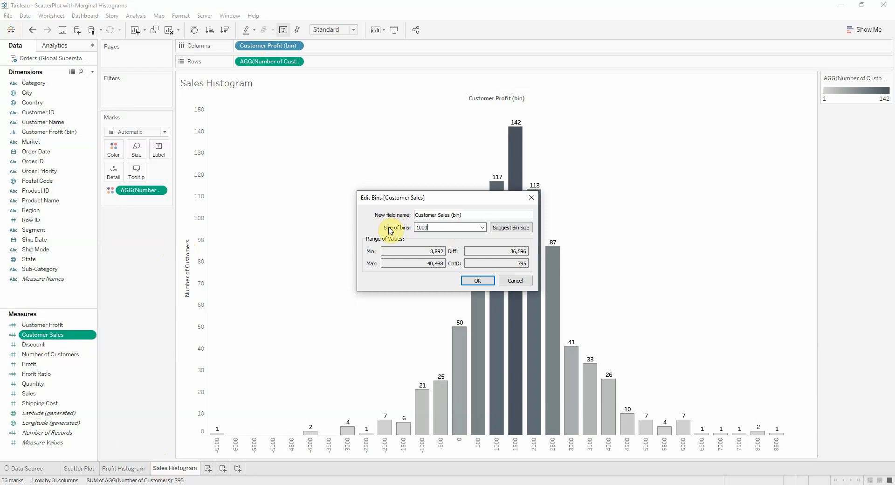
{"action": "left_click", "coordinate": [478, 281]}
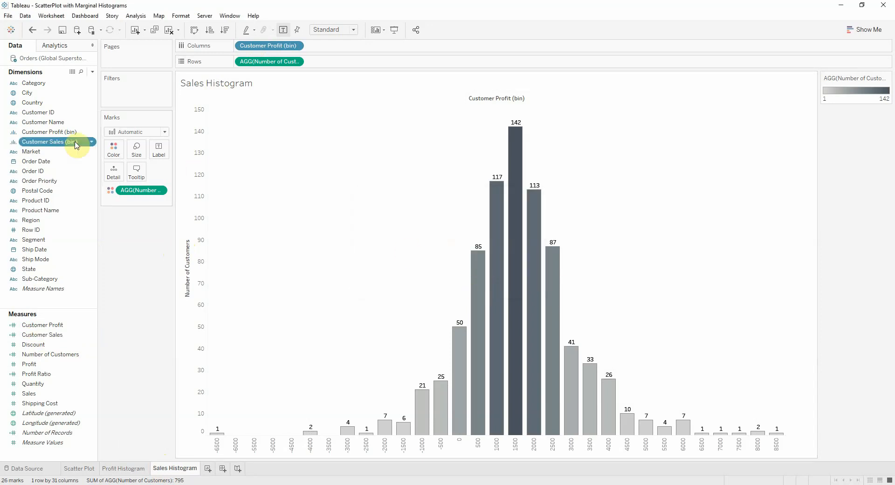
Replace Customer Profit (bin) with Customer Sales (bin) on Columns of the Sales Histogram, and check its orientation against the Scatter Plot sheet
{"action": "left_click_drag", "start_coordinate": [132, 123], "coordinate": [275, 50]}
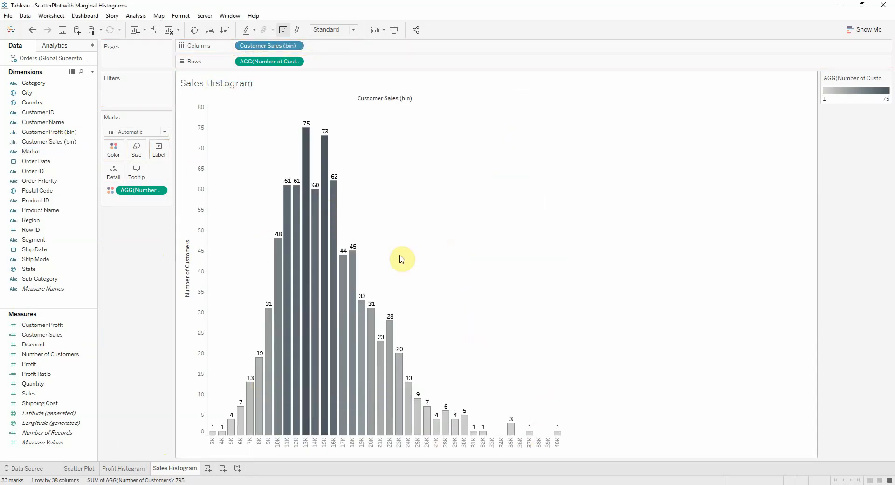
{"action": "left_click", "coordinate": [89, 468]}
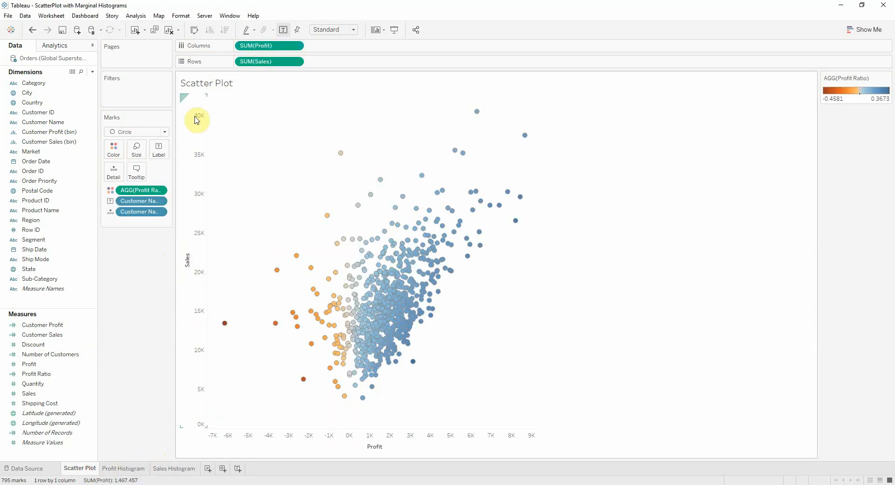
{"action": "left_click", "coordinate": [176, 468]}
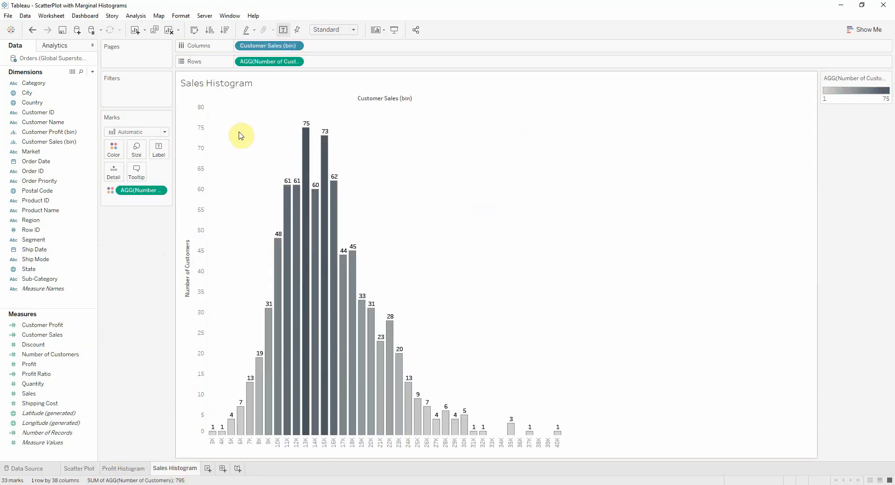
Swap the rows and columns of the Sales Histogram and sort the Customer Sales bins in descending order
{"action": "left_click", "coordinate": [195, 31]}
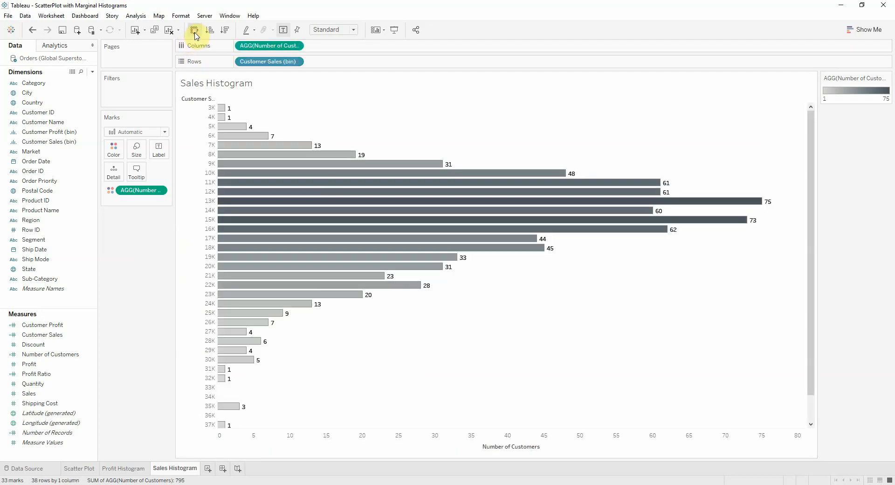
{"action": "left_click", "coordinate": [206, 99]}
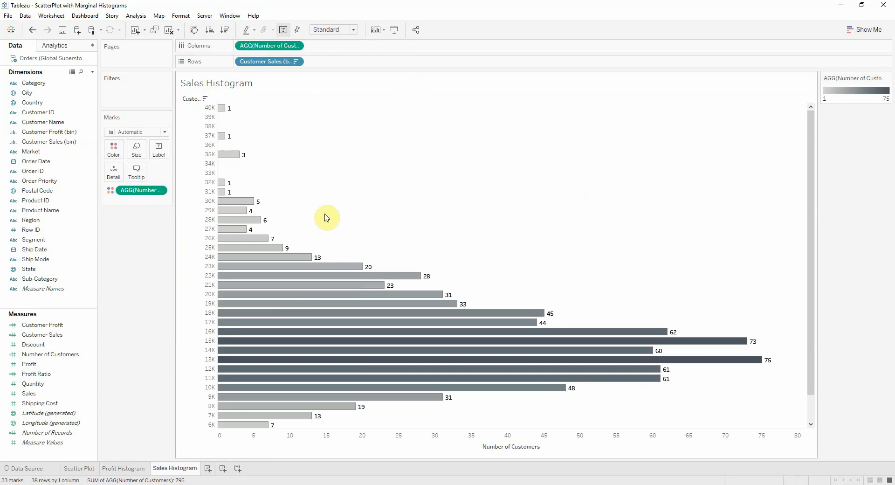
Set the fit of the Scatter Plot, Profit Histogram and Sales Histogram sheets to Entire View
{"action": "left_click", "coordinate": [88, 469]}
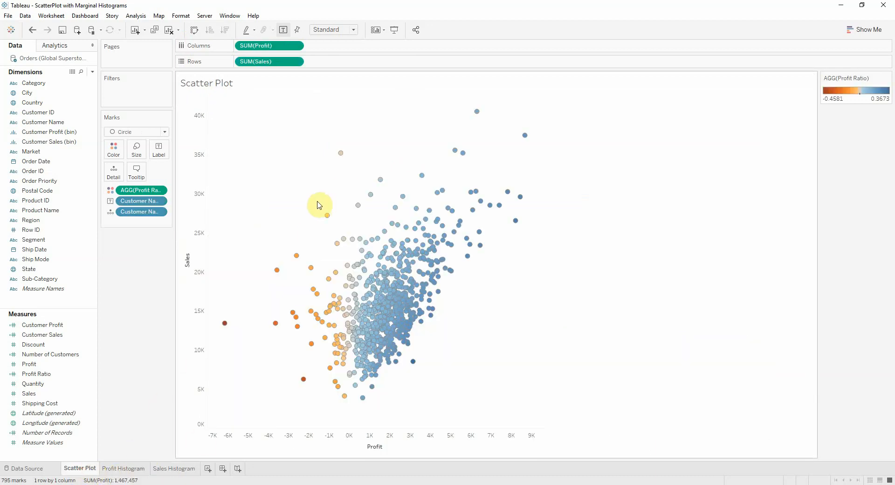
{"action": "left_click", "coordinate": [338, 31]}
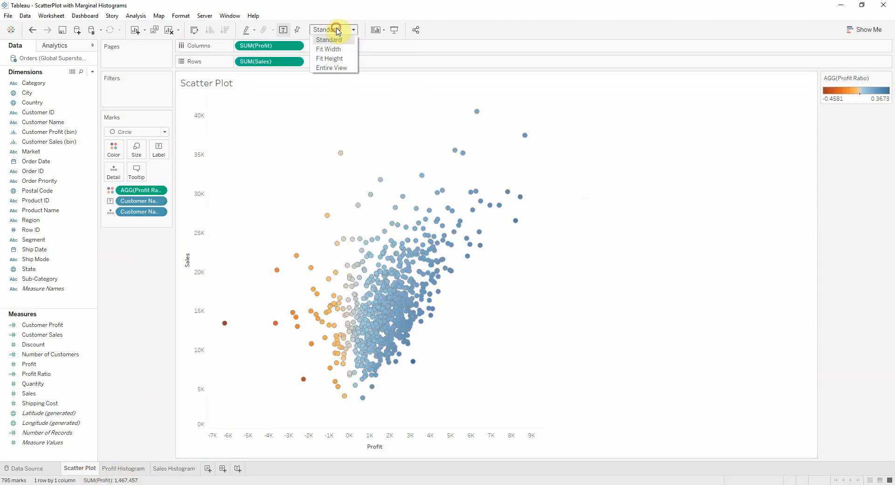
{"action": "left_click", "coordinate": [344, 66]}
{"action": "left_click", "coordinate": [137, 468]}
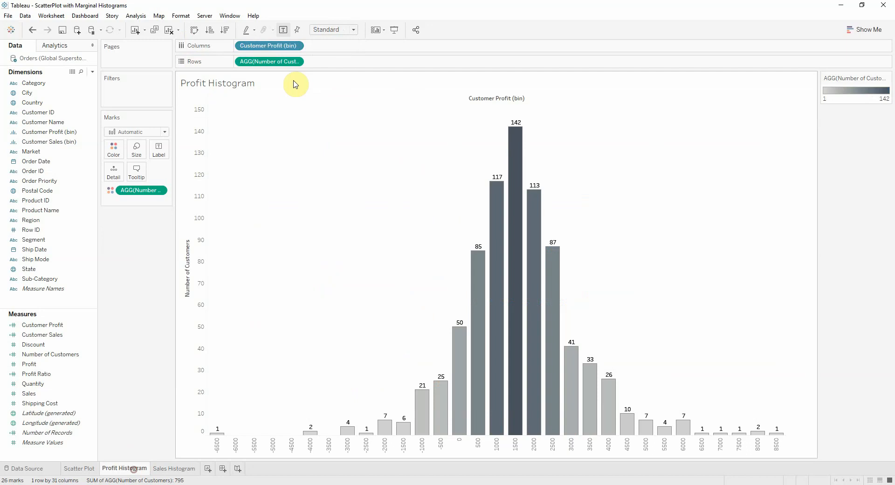
{"action": "left_click", "coordinate": [333, 30]}
{"action": "left_click", "coordinate": [337, 66]}
{"action": "left_click", "coordinate": [182, 469]}
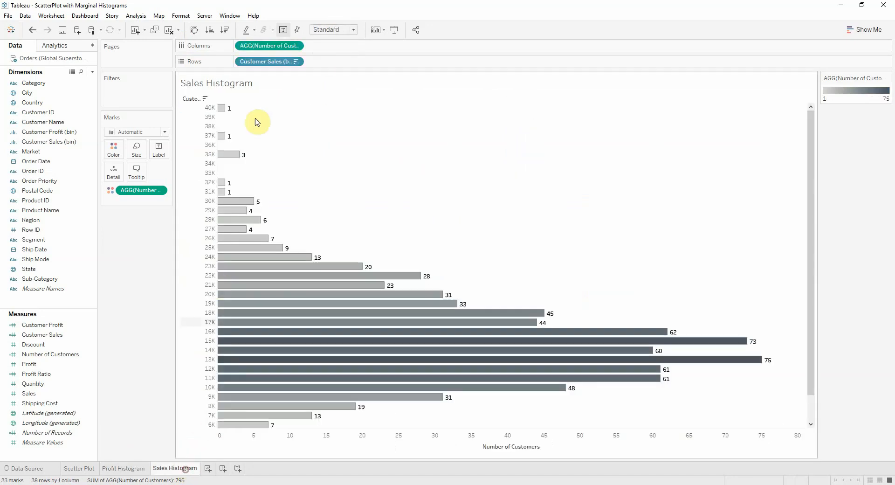
{"action": "left_click", "coordinate": [334, 29]}
{"action": "left_click", "coordinate": [330, 69]}
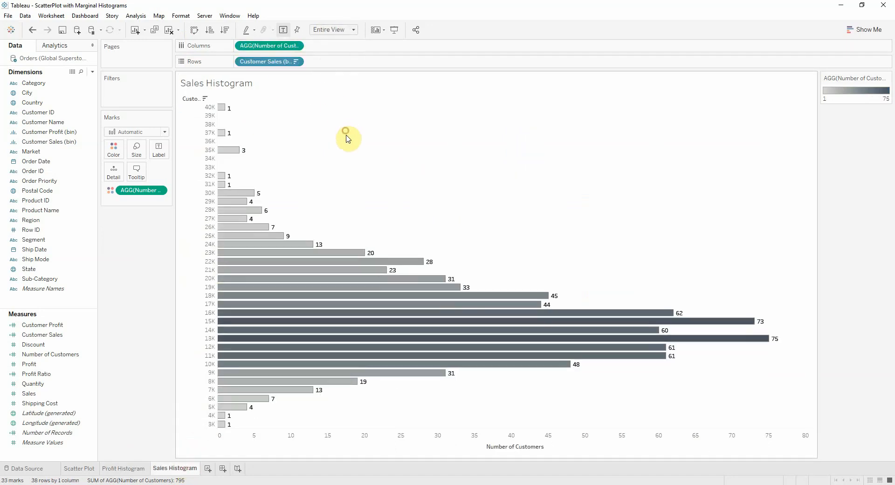
Create a dashboard named Scatter Plot with Marginal Histograms and set its size to Automatic
{"action": "left_click", "coordinate": [223, 469]}
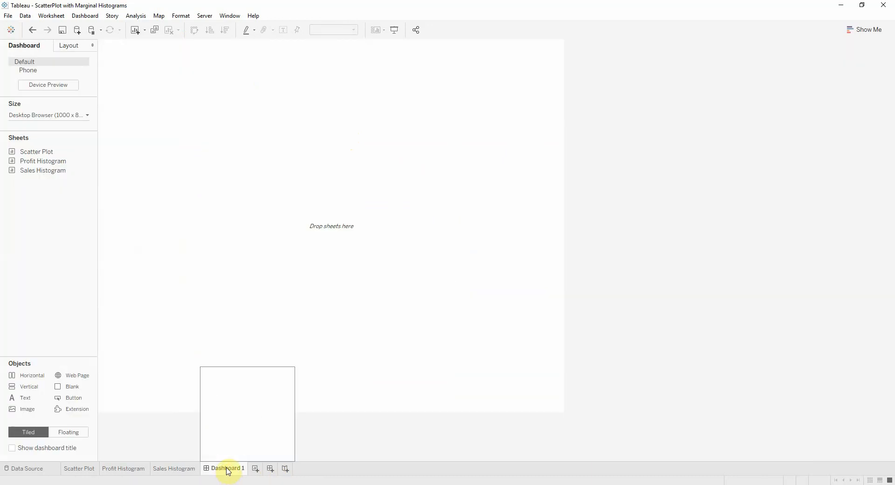
{"action": "double_click", "coordinate": [227, 468]}
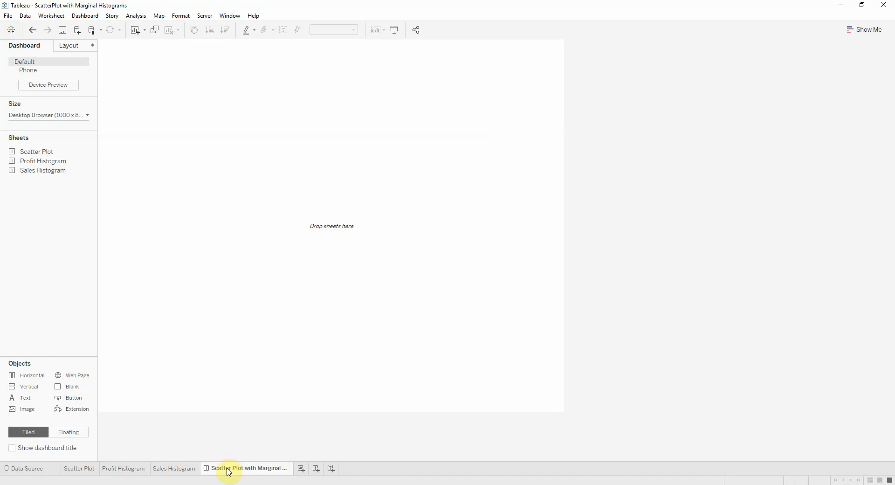
{"action": "left_click", "coordinate": [52, 121]}
{"action": "left_click", "coordinate": [48, 129]}
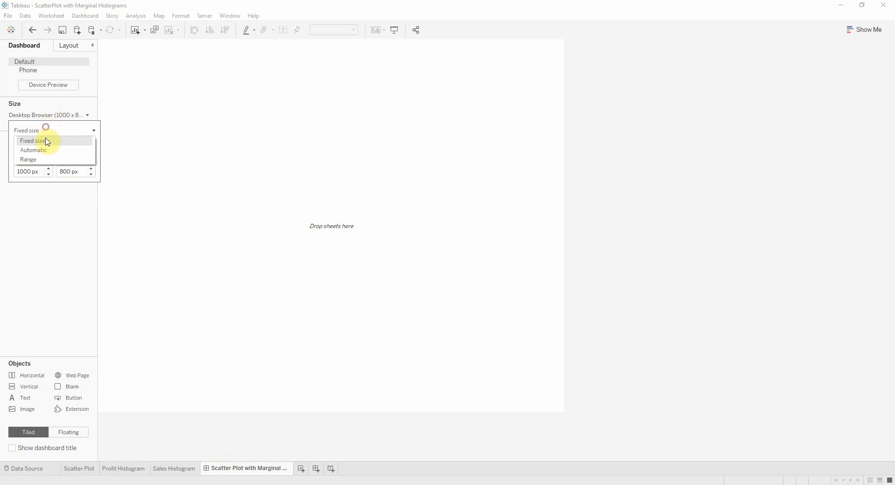
{"action": "left_click", "coordinate": [42, 149]}
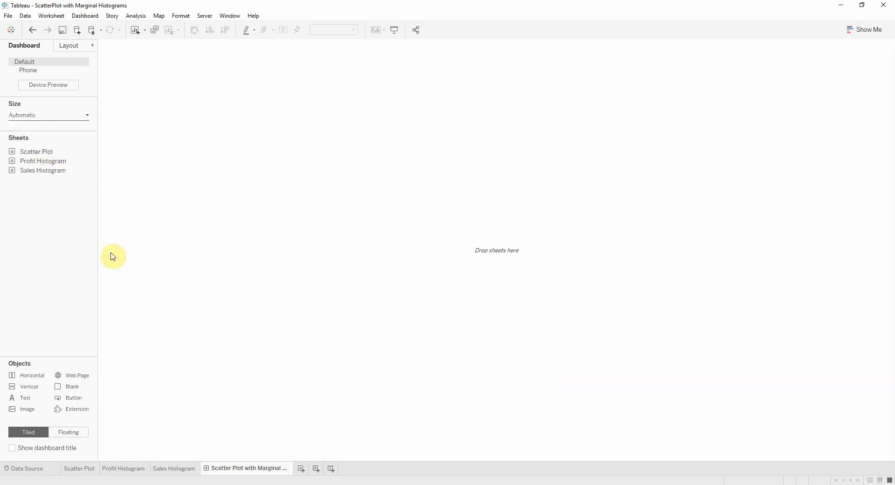
Lay out the Scatter Plot with a short Profit Histogram above it and a narrow Sales Histogram to its right on the dashboard
{"action": "left_click_drag", "start_coordinate": [36, 152], "coordinate": [339, 261]}
{"action": "left_click_drag", "start_coordinate": [54, 162], "coordinate": [415, 80]}
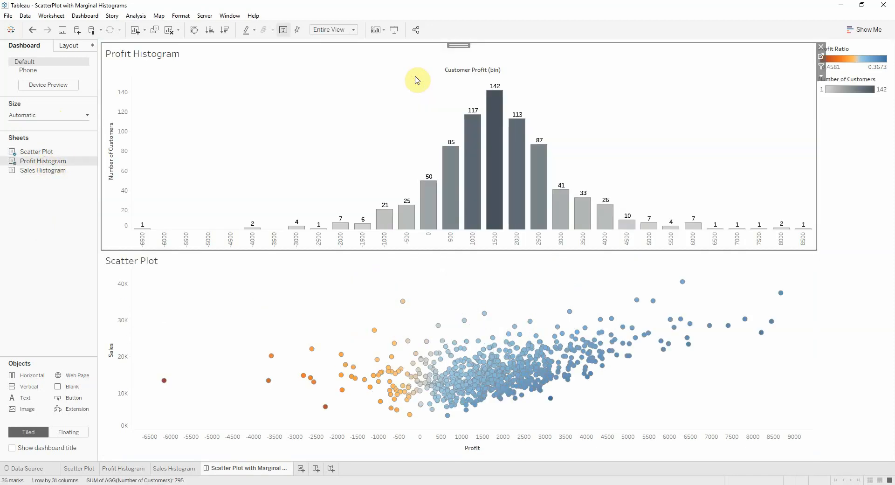
{"action": "left_click_drag", "start_coordinate": [32, 167], "coordinate": [731, 368]}
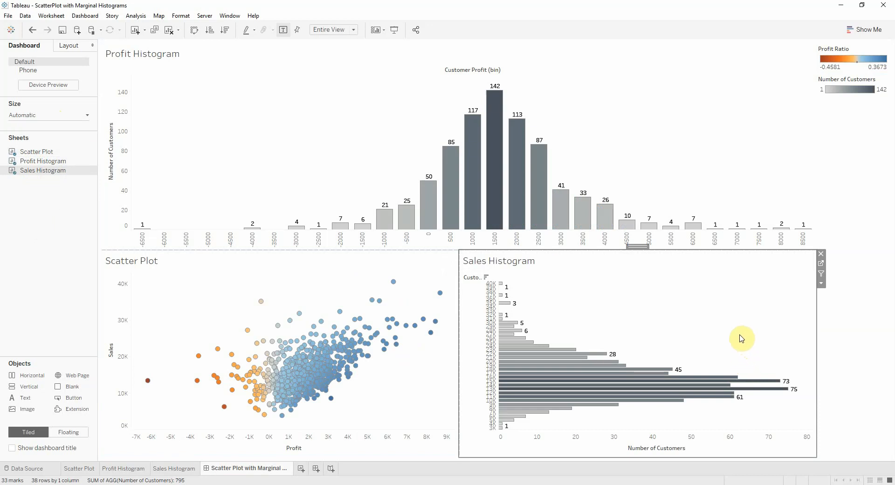
{"action": "left_click_drag", "start_coordinate": [681, 249], "coordinate": [641, 133]}
{"action": "left_click_drag", "start_coordinate": [458, 224], "coordinate": [725, 223]}
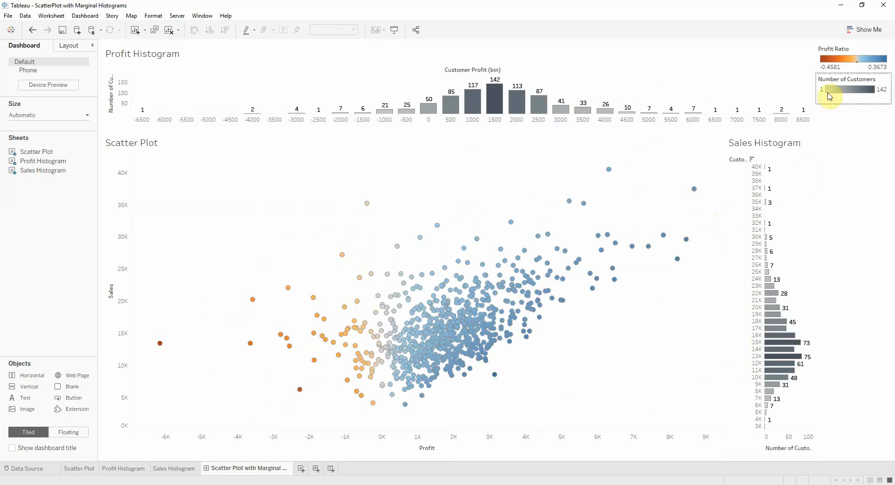
Delete the layout container holding the Profit Ratio and Number of Customers legends from the dashboard
{"action": "double_click", "coordinate": [854, 99]}
{"action": "left_click", "coordinate": [811, 46]}
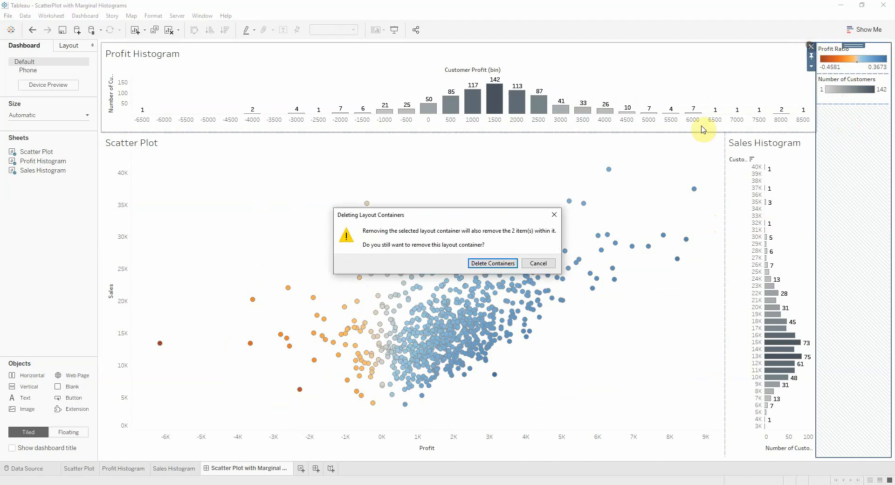
{"action": "left_click", "coordinate": [512, 264]}
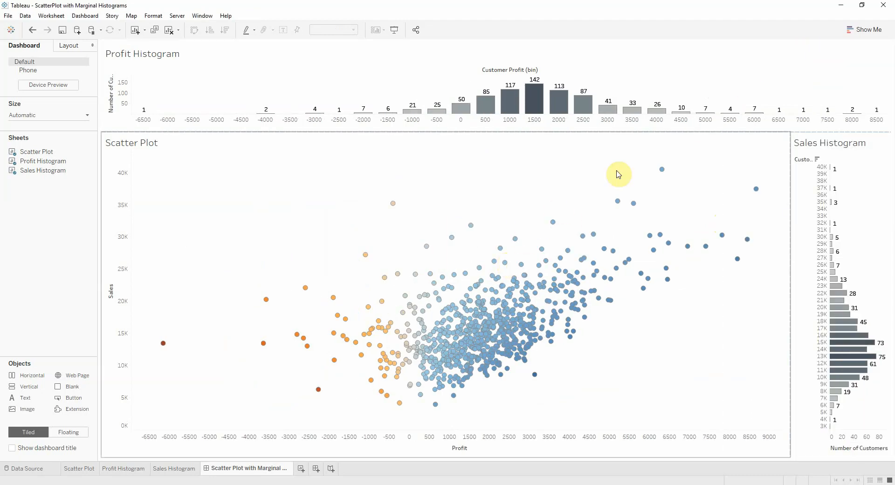
Hide the titles of the Profit Histogram, Scatter Plot and Sales Histogram on the dashboard
{"action": "left_click", "coordinate": [126, 60]}
{"action": "right_click", "coordinate": [126, 60]}
{"action": "left_click", "coordinate": [151, 86]}
{"action": "left_click", "coordinate": [155, 142]}
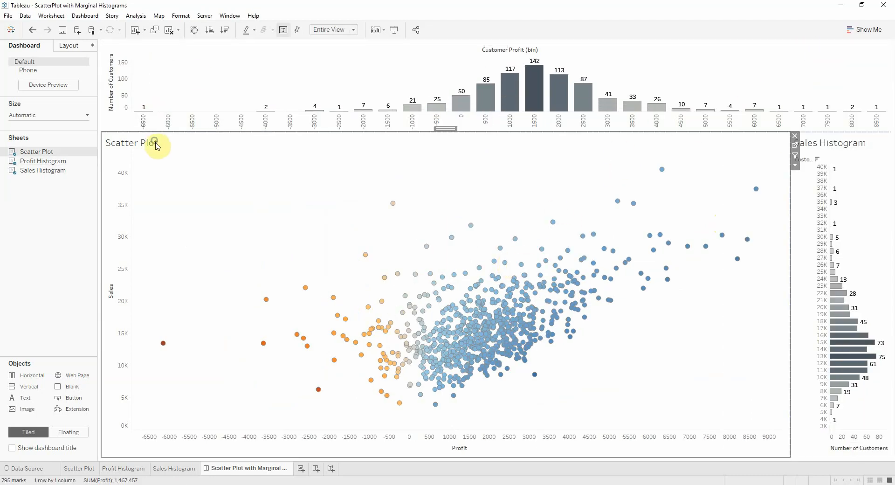
{"action": "right_click", "coordinate": [156, 142]}
{"action": "left_click", "coordinate": [176, 167]}
{"action": "left_click", "coordinate": [837, 145]}
{"action": "right_click", "coordinate": [837, 145]}
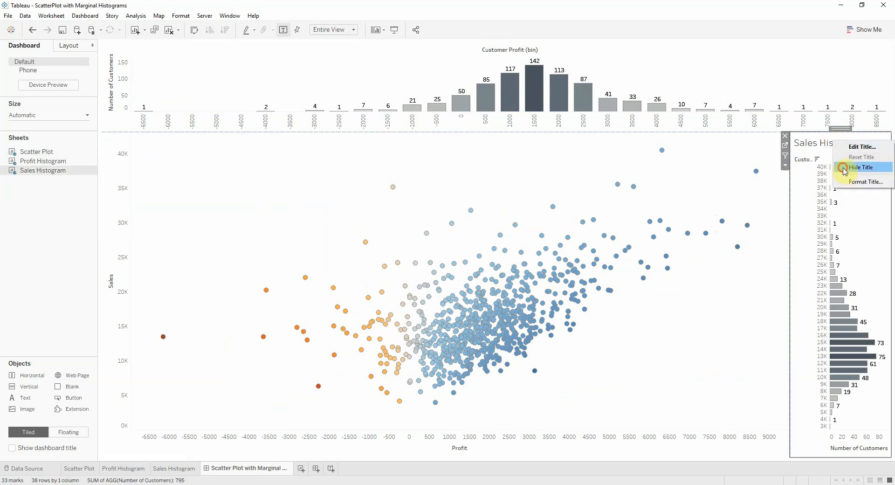
{"action": "left_click", "coordinate": [844, 169]}
{"action": "left_click", "coordinate": [545, 173]}
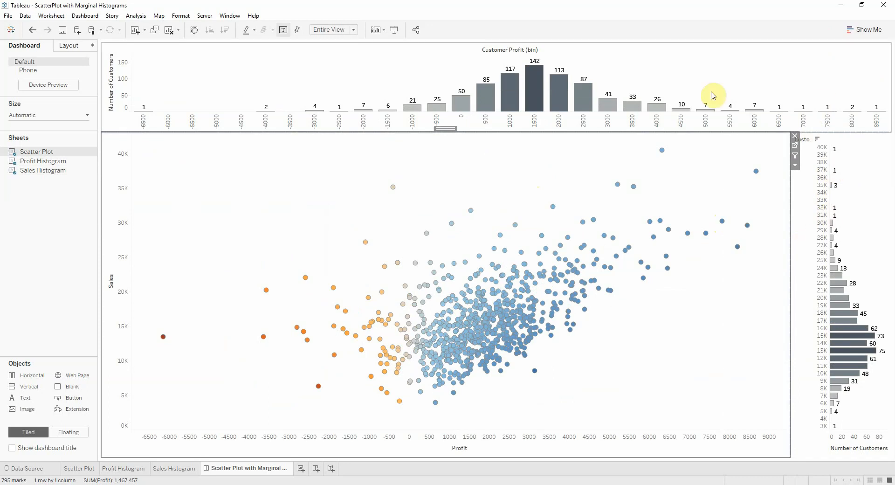
Hide the Number of Customers axis and the Customer Profit (bin) header of the Profit Histogram
{"action": "right_click", "coordinate": [114, 92]}
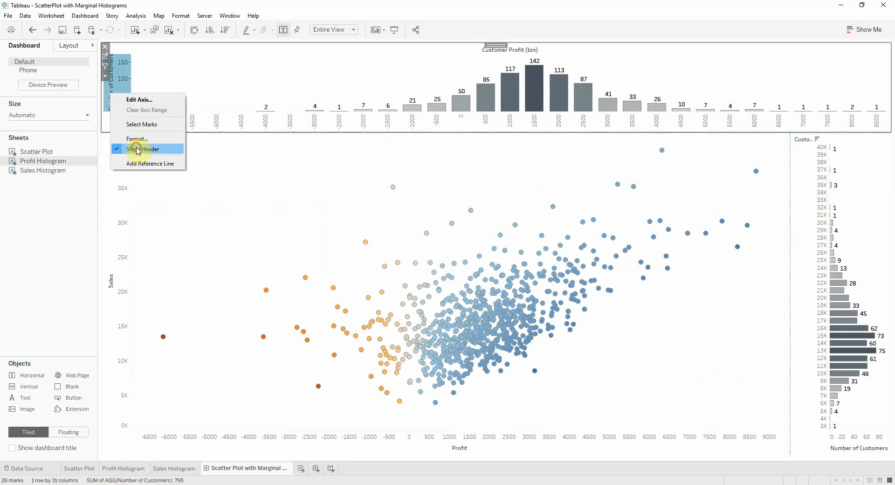
{"action": "left_click", "coordinate": [139, 143]}
{"action": "right_click", "coordinate": [204, 122]}
{"action": "left_click", "coordinate": [225, 176]}
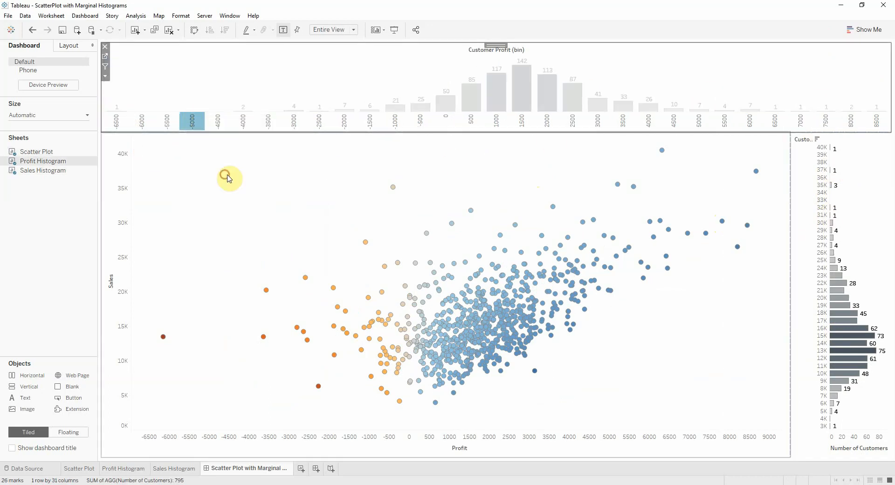
{"action": "left_click", "coordinate": [321, 188]}
{"action": "left_click", "coordinate": [305, 101]}
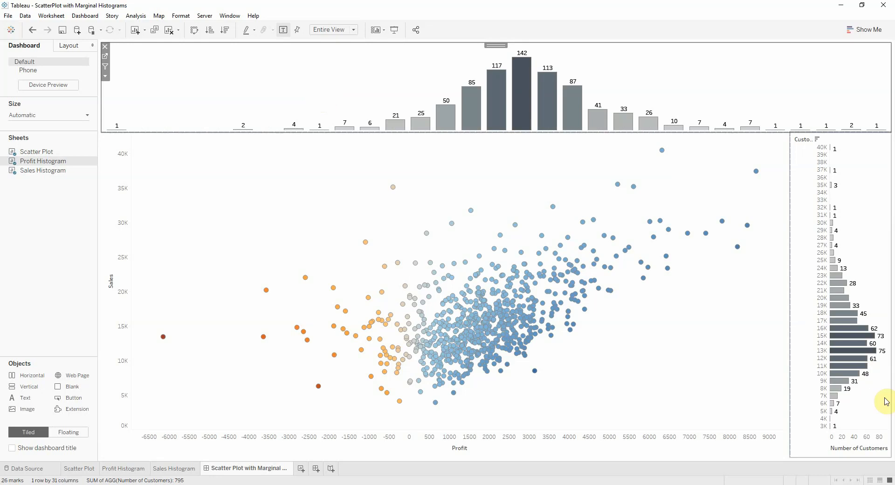
Hide the Number of Customers axis and the Customer Sales (bin) header of the Sales Histogram
{"action": "right_click", "coordinate": [870, 443]}
{"action": "left_click", "coordinate": [850, 418]}
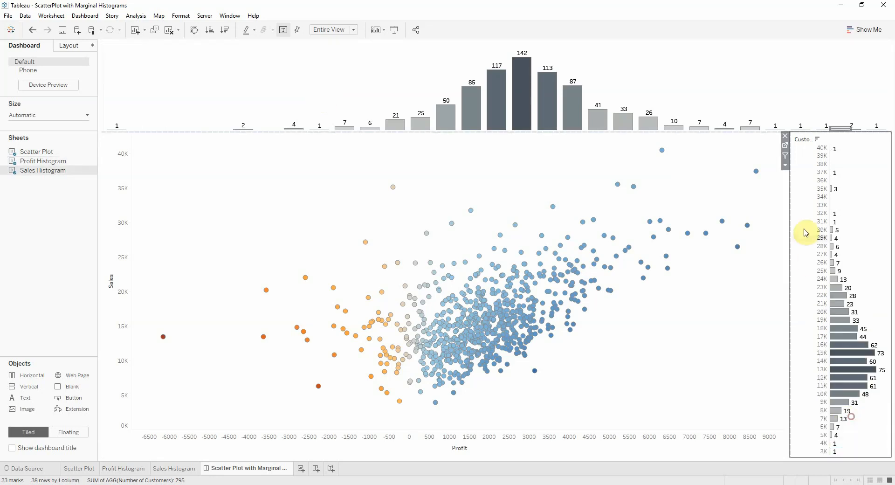
{"action": "right_click", "coordinate": [803, 229]}
{"action": "left_click", "coordinate": [824, 291]}
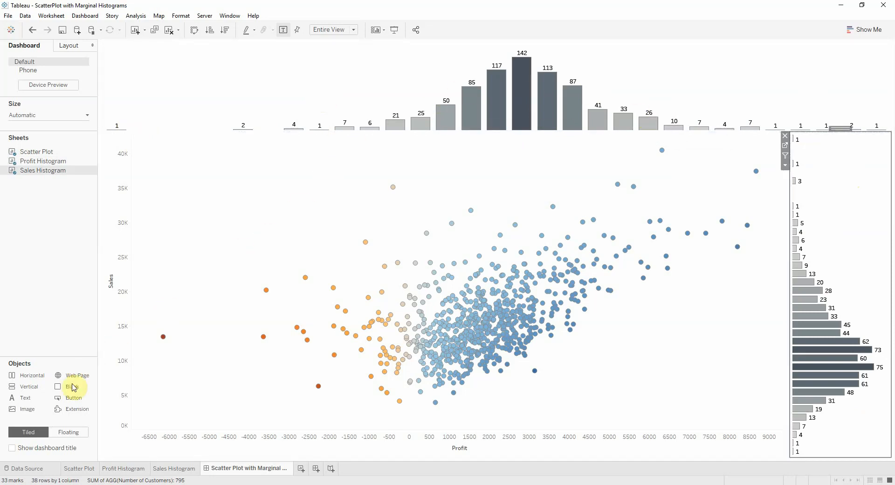
Place a blank object on each side of the Profit Histogram, sized so the bars line up with the scatter plot's profit axis
{"action": "left_click_drag", "start_coordinate": [70, 387], "coordinate": [136, 88]}
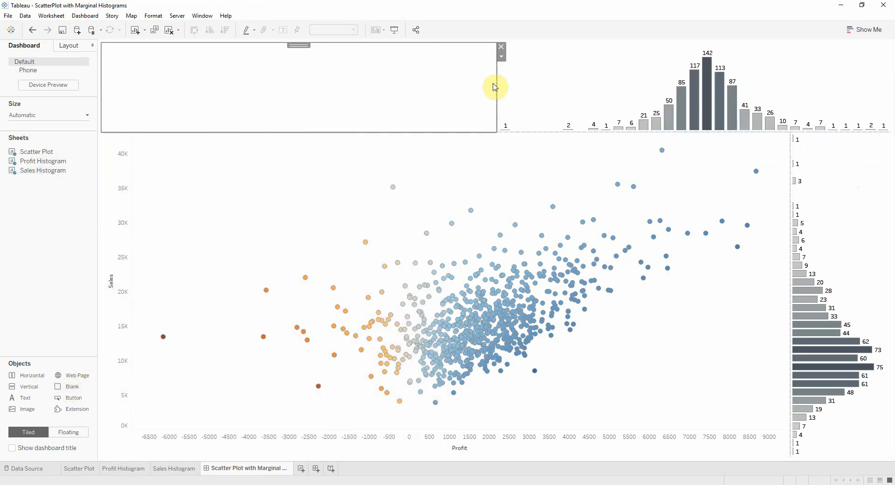
{"action": "left_click_drag", "start_coordinate": [495, 83], "coordinate": [131, 94]}
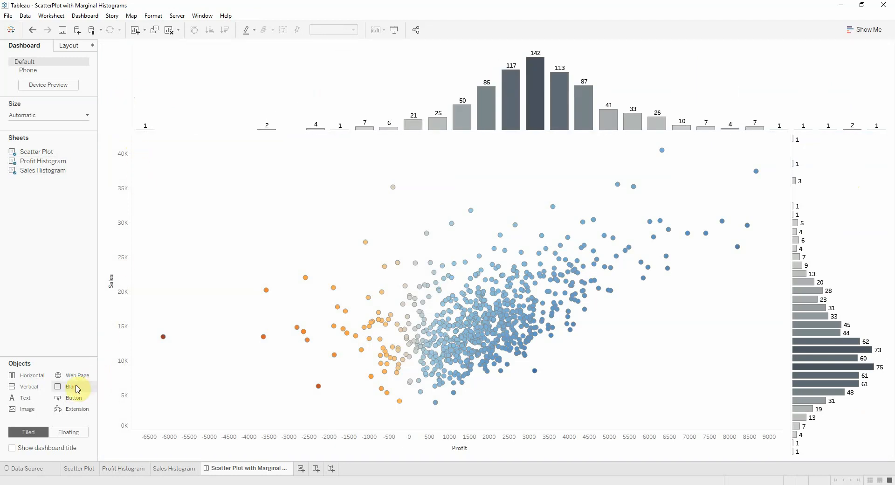
{"action": "left_click_drag", "start_coordinate": [71, 387], "coordinate": [825, 96]}
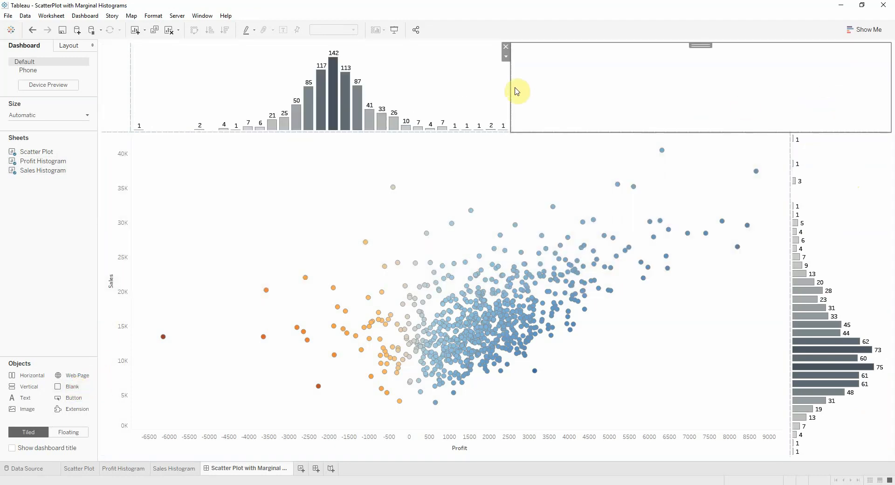
{"action": "left_click_drag", "start_coordinate": [512, 87], "coordinate": [791, 82]}
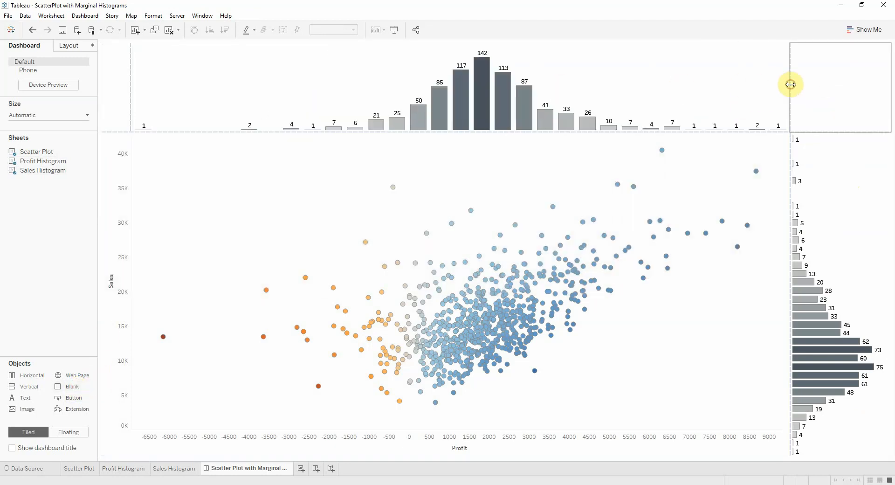
Place a blank object below the Sales Histogram, sized so the bars line up with the scatter plot's sales axis
{"action": "left_click_drag", "start_coordinate": [65, 387], "coordinate": [827, 434]}
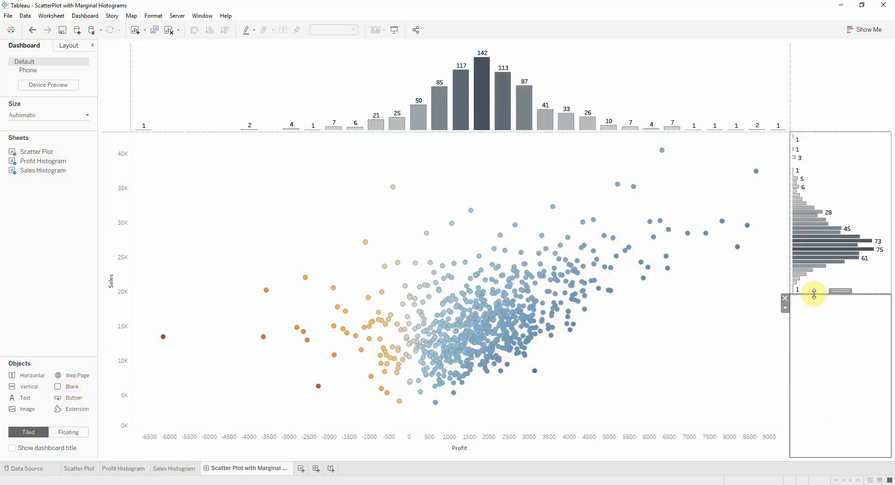
{"action": "left_click_drag", "start_coordinate": [815, 294], "coordinate": [819, 430]}
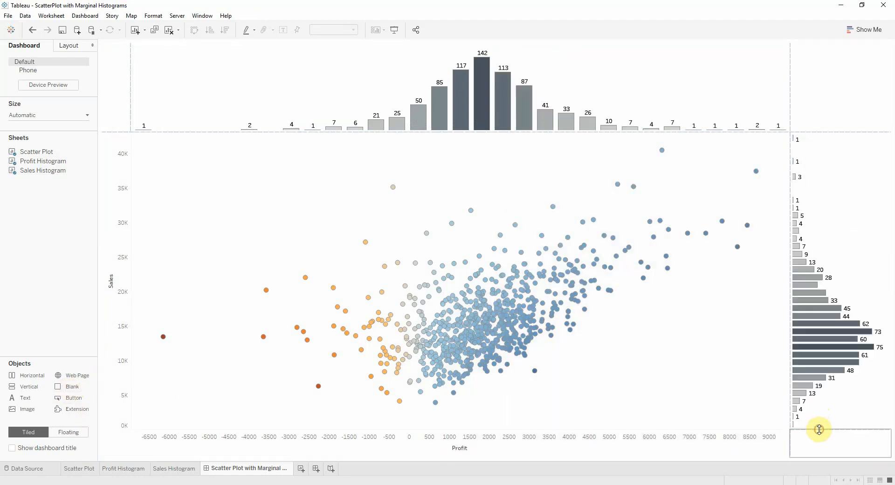
{"action": "left_click", "coordinate": [838, 103]}
{"action": "left_click", "coordinate": [458, 180]}
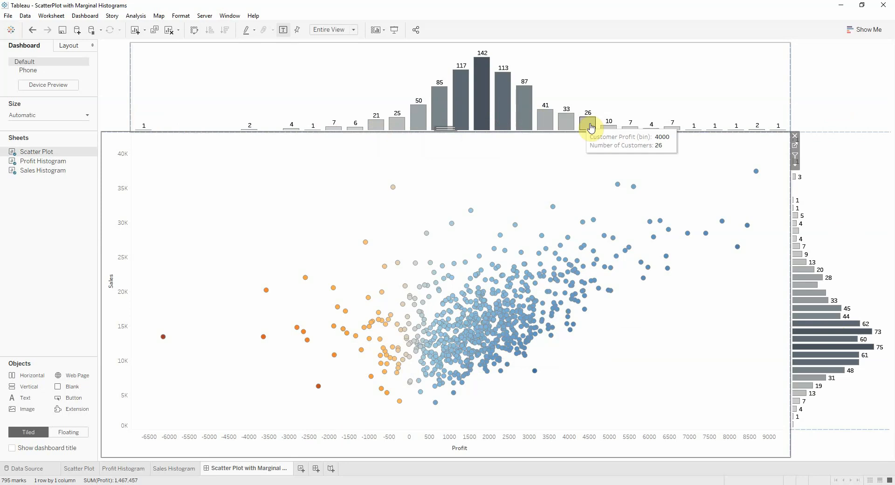
Add Customer Profit (bin) and Customer Sales (bin) to Detail on the Scatter Plot sheet and return to the dashboard
{"action": "mouse_move", "coordinate": [478, 110]}
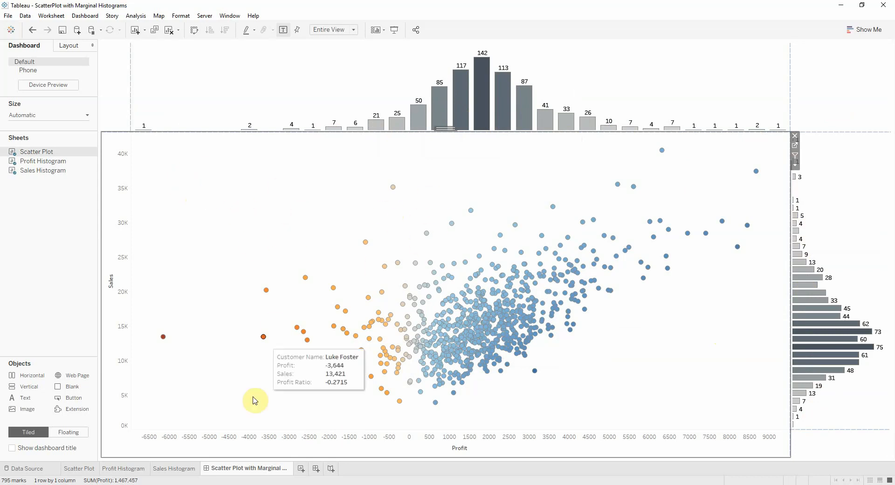
{"action": "left_click", "coordinate": [86, 468]}
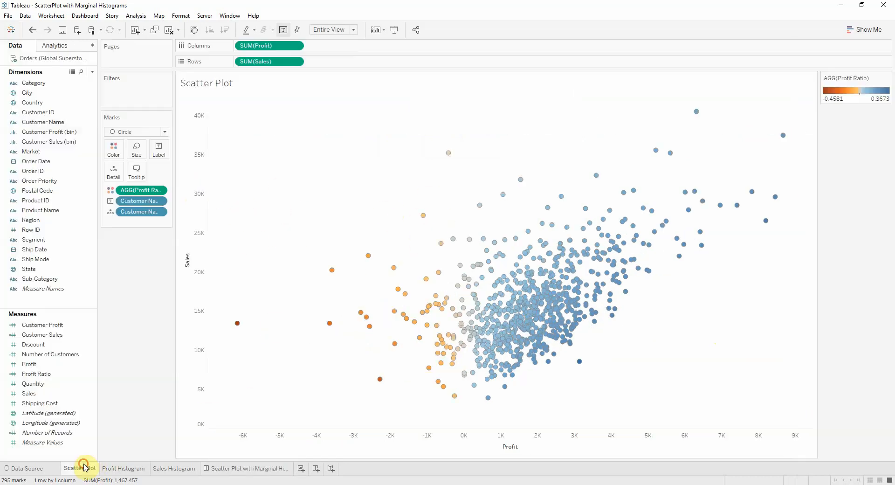
{"action": "left_click", "coordinate": [62, 141], "text": "ctrl"}
{"action": "left_click_drag", "start_coordinate": [62, 142], "coordinate": [125, 227]}
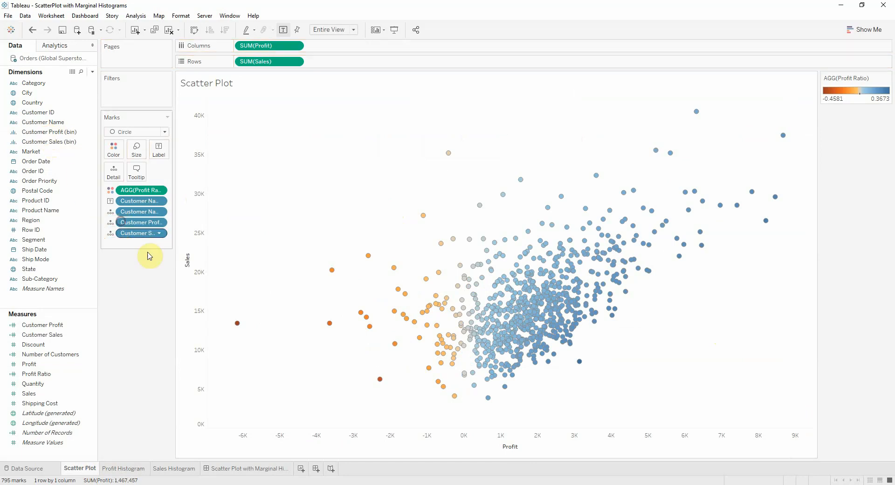
{"action": "left_click", "coordinate": [229, 469]}
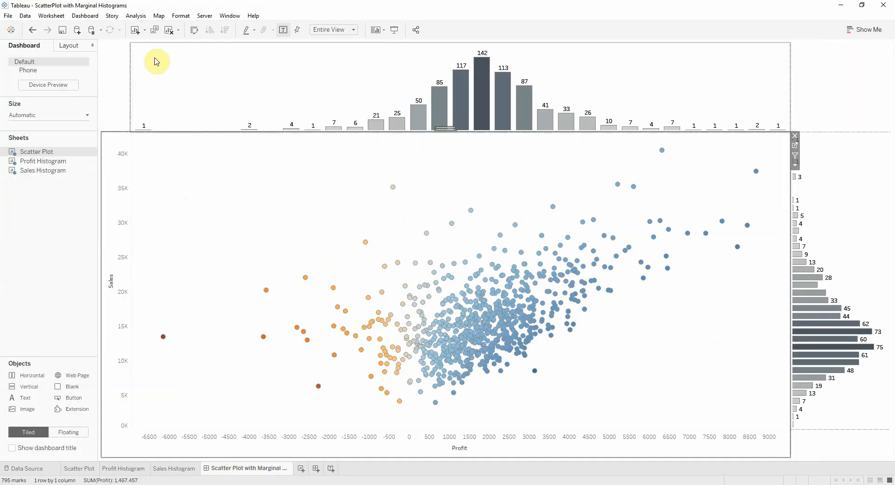
Add a dashboard highlight action from the Profit Histogram and Sales Histogram to the Scatter Plot only, set to run on Hover
{"action": "left_click", "coordinate": [86, 17]}
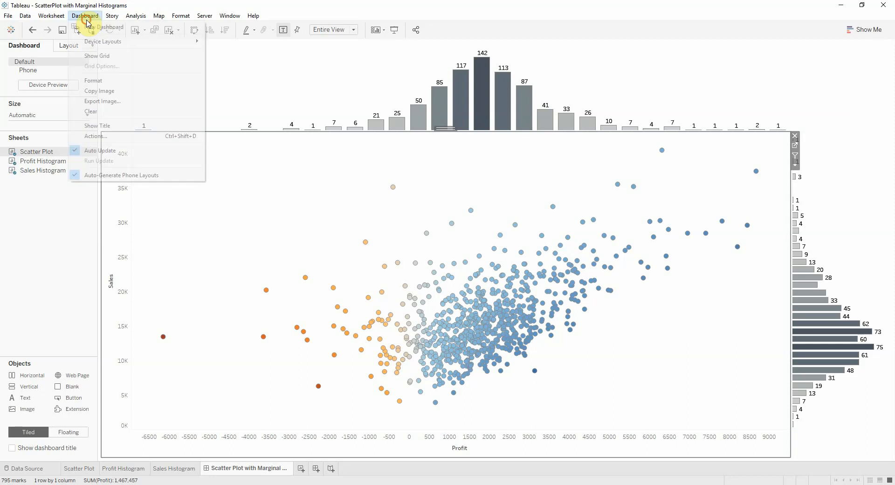
{"action": "left_click", "coordinate": [112, 137]}
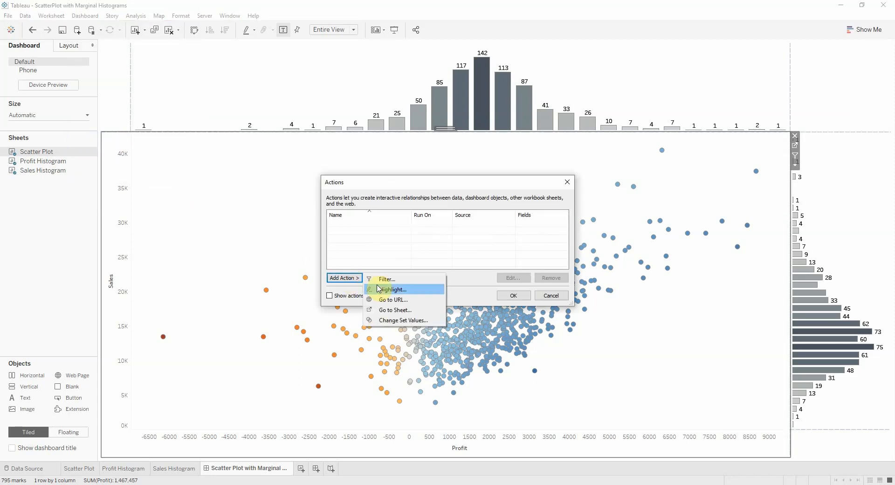
{"action": "left_click", "coordinate": [389, 290]}
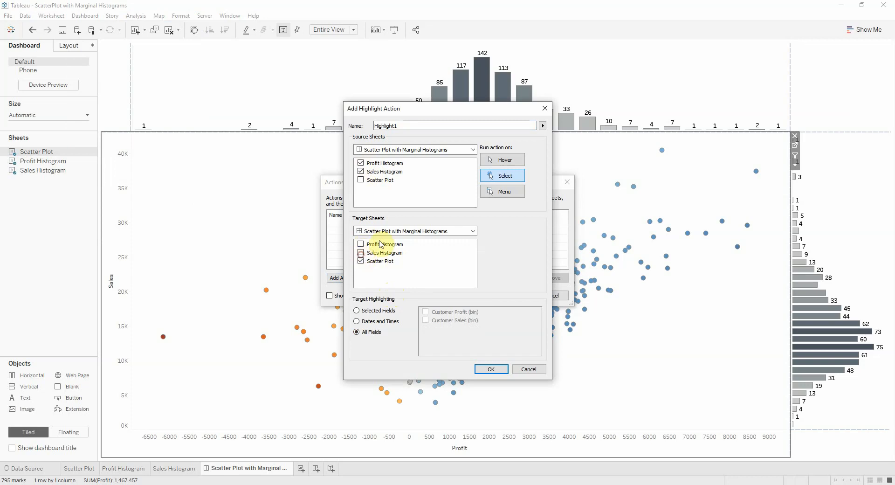
{"action": "left_click", "coordinate": [501, 159]}
Limit the target highlighting to Customer Profit (bin) and Customer Sales (bin), name the action Bins Highlight, and save it
{"action": "left_click", "coordinate": [373, 310]}
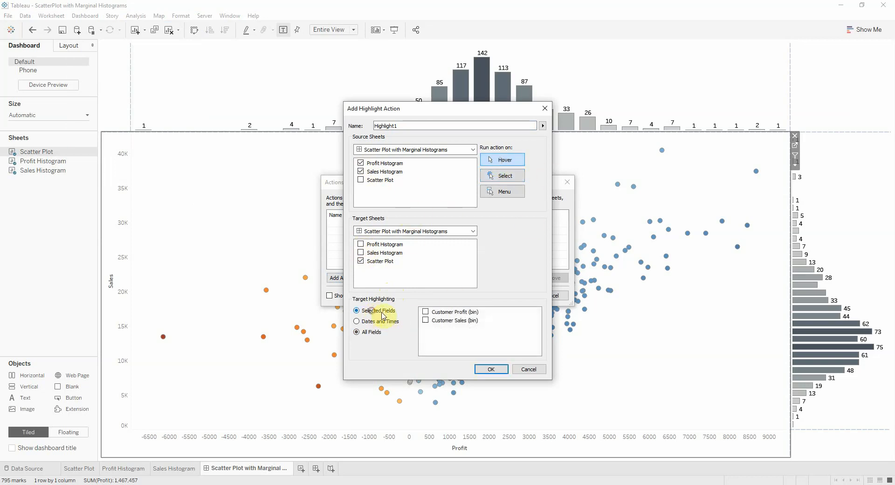
{"action": "left_click", "coordinate": [407, 126]}
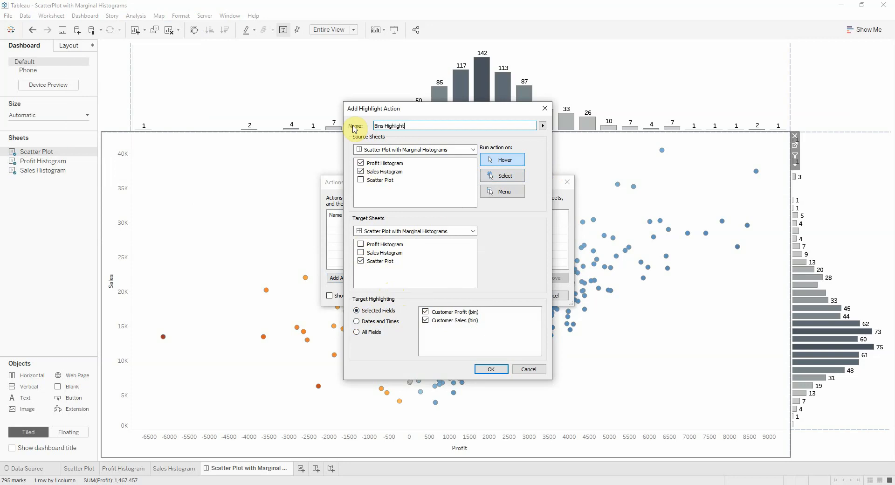
{"action": "left_click", "coordinate": [489, 369]}
{"action": "left_click", "coordinate": [513, 296]}
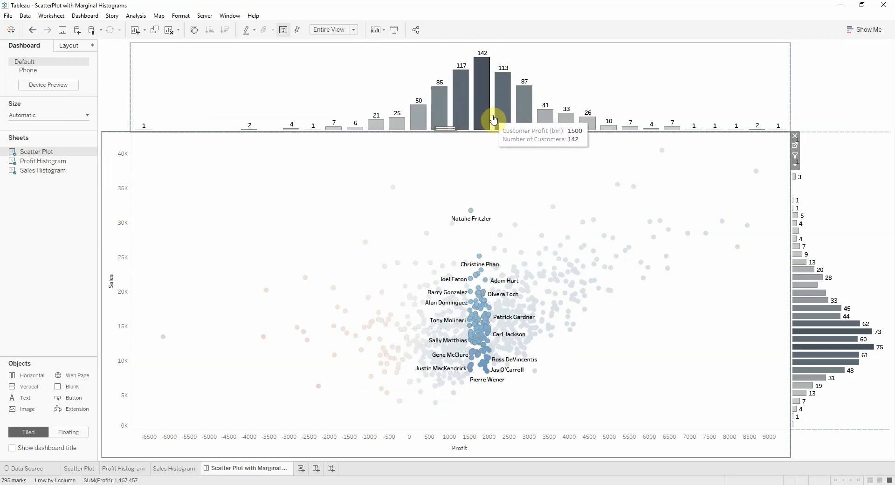
Test the highlight action on several Profit Histogram bars, from the 2500 bin to the 6000 bin, and examine the matching scatter points
{"action": "mouse_move", "coordinate": [527, 119]}
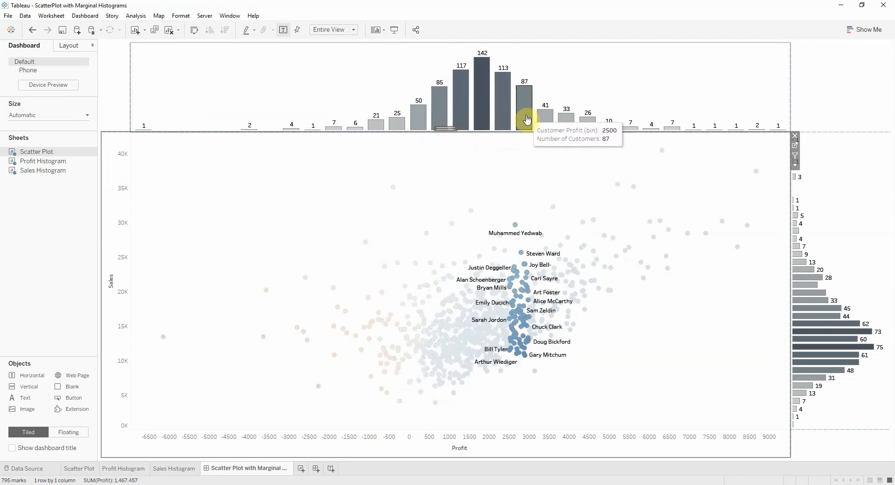
{"action": "mouse_move", "coordinate": [607, 130]}
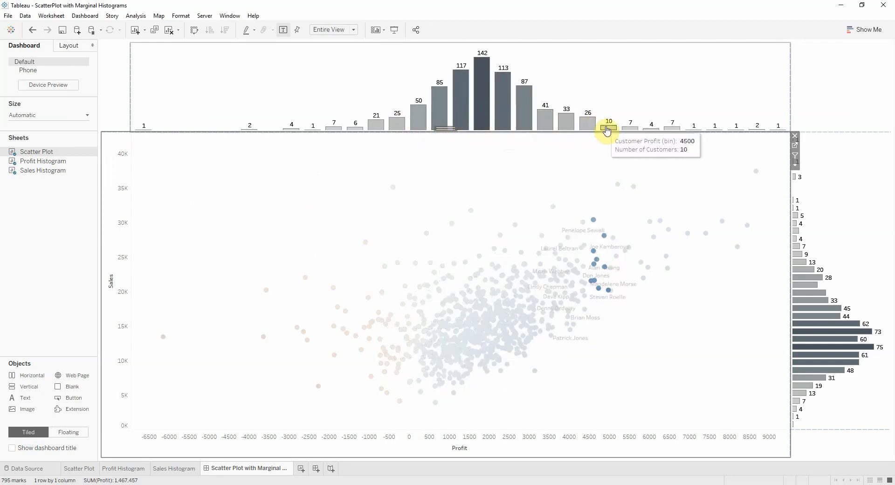
{"action": "mouse_move", "coordinate": [636, 133]}
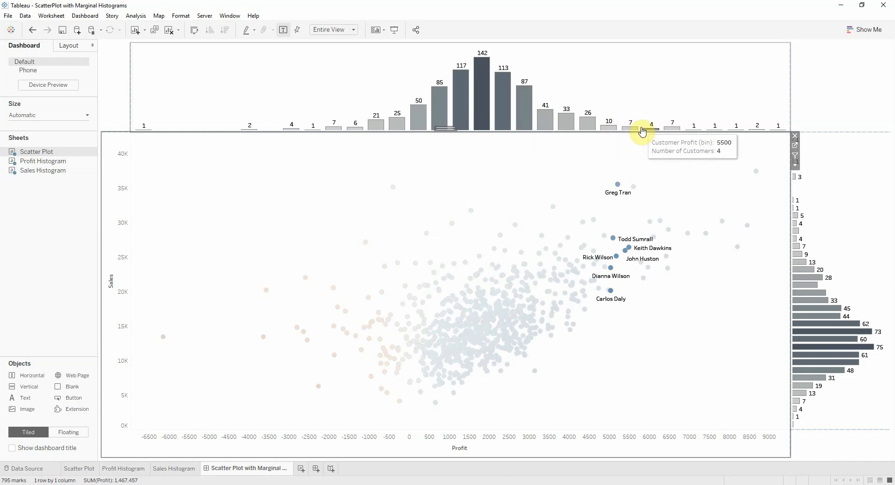
{"action": "mouse_move", "coordinate": [670, 134]}
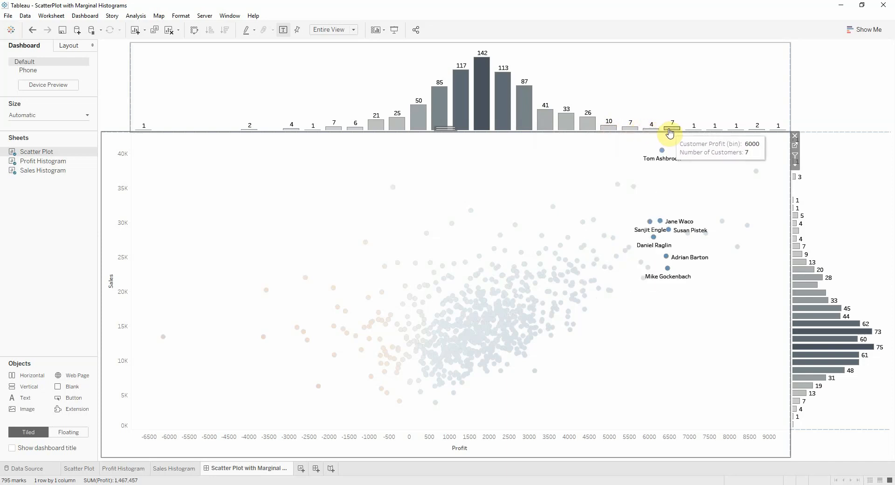